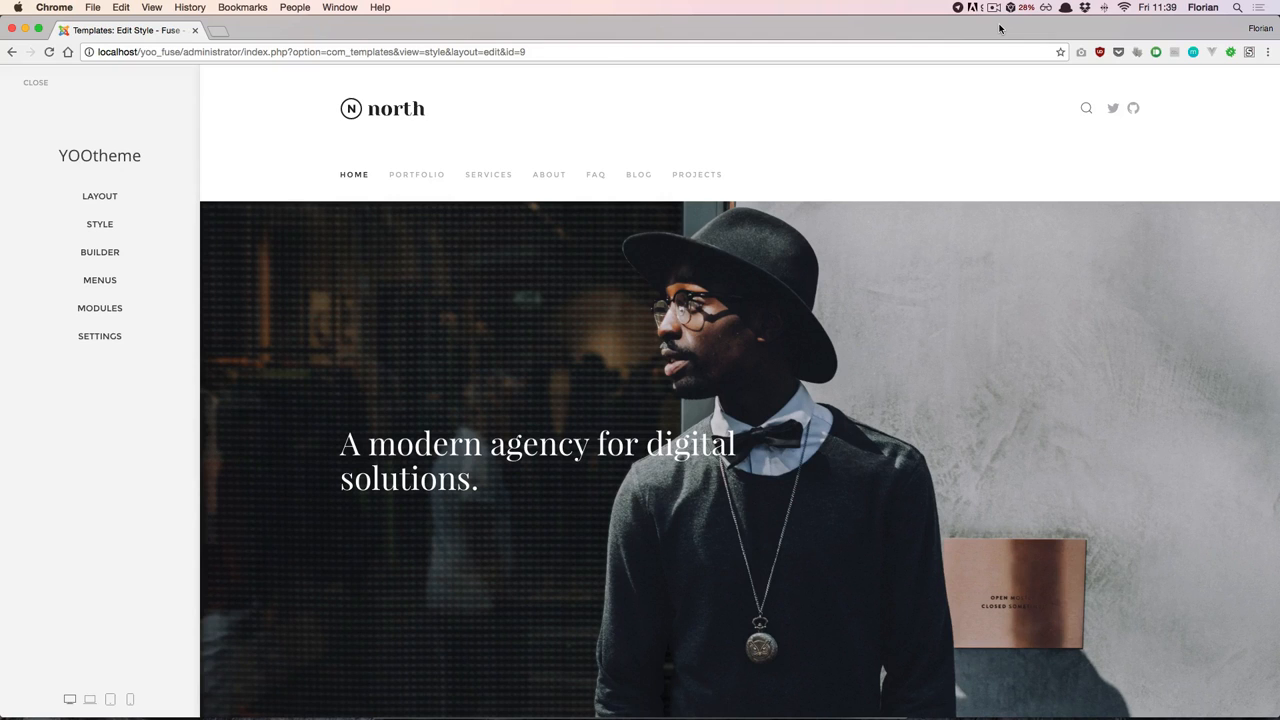
# - Open the page Builder and load the Portfolio page for editing
pyautogui.click(100, 252)
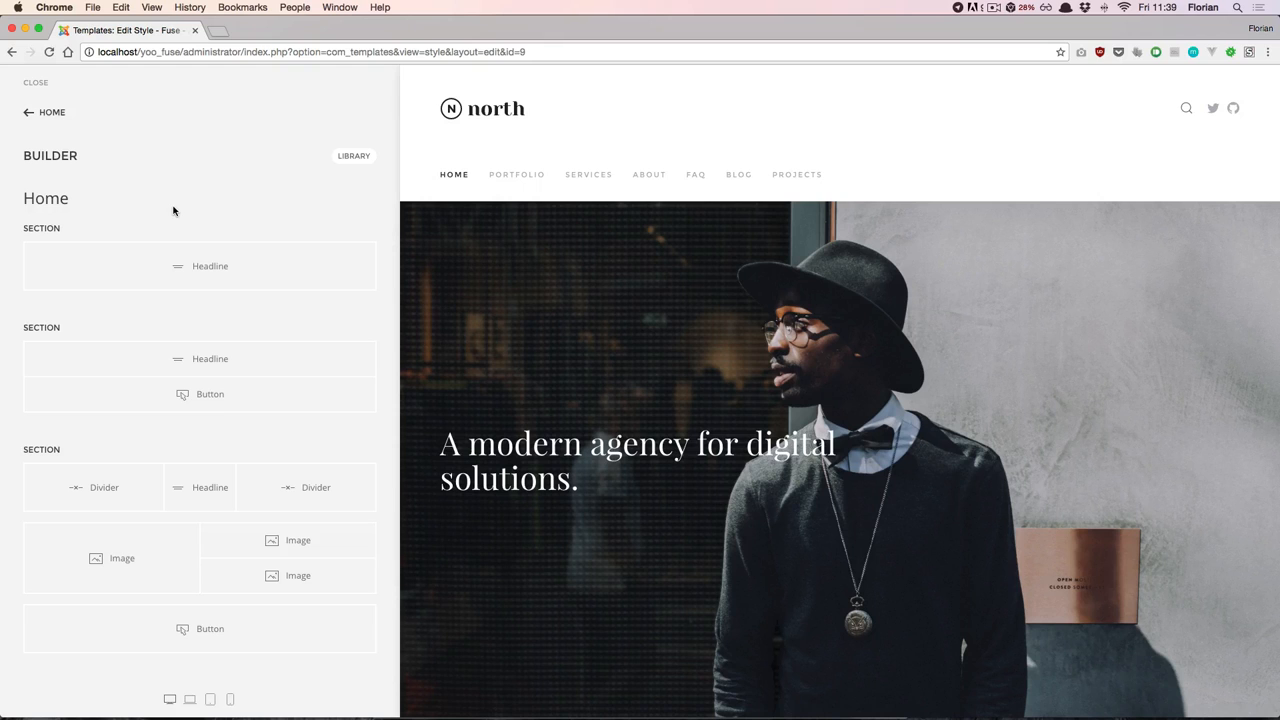
pyautogui.click(513, 175)
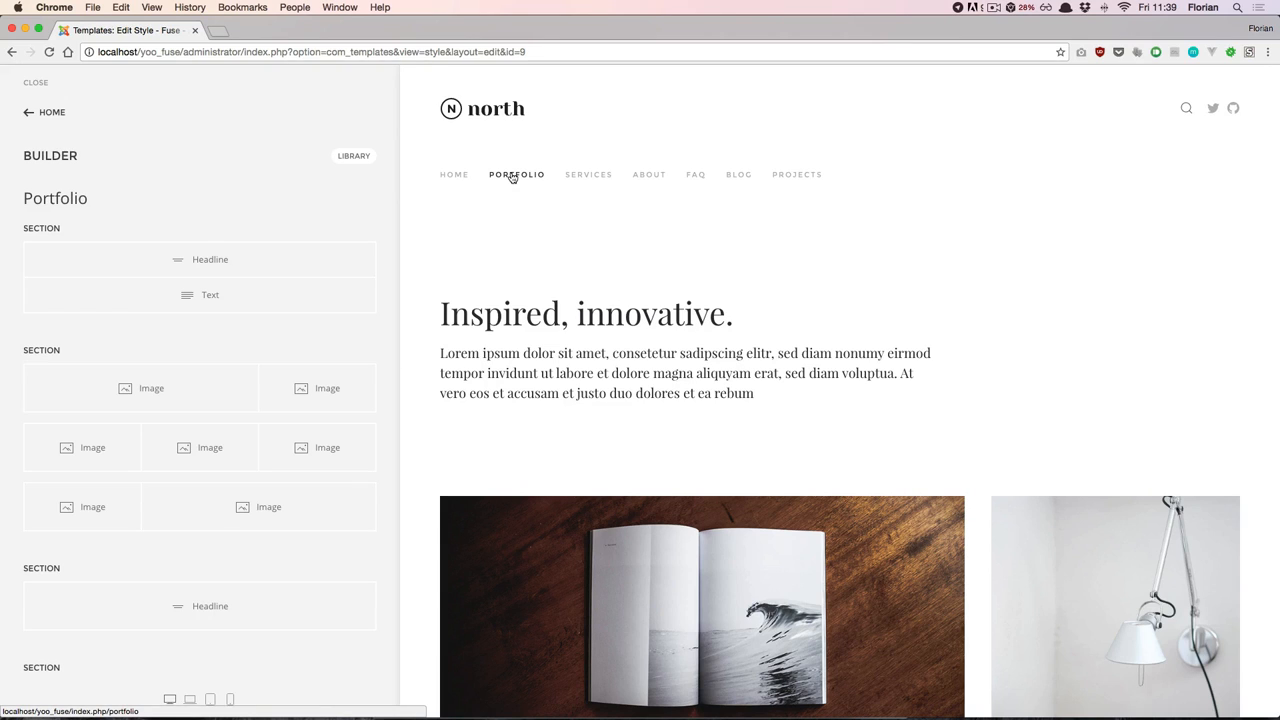
pyautogui.click(739, 177)
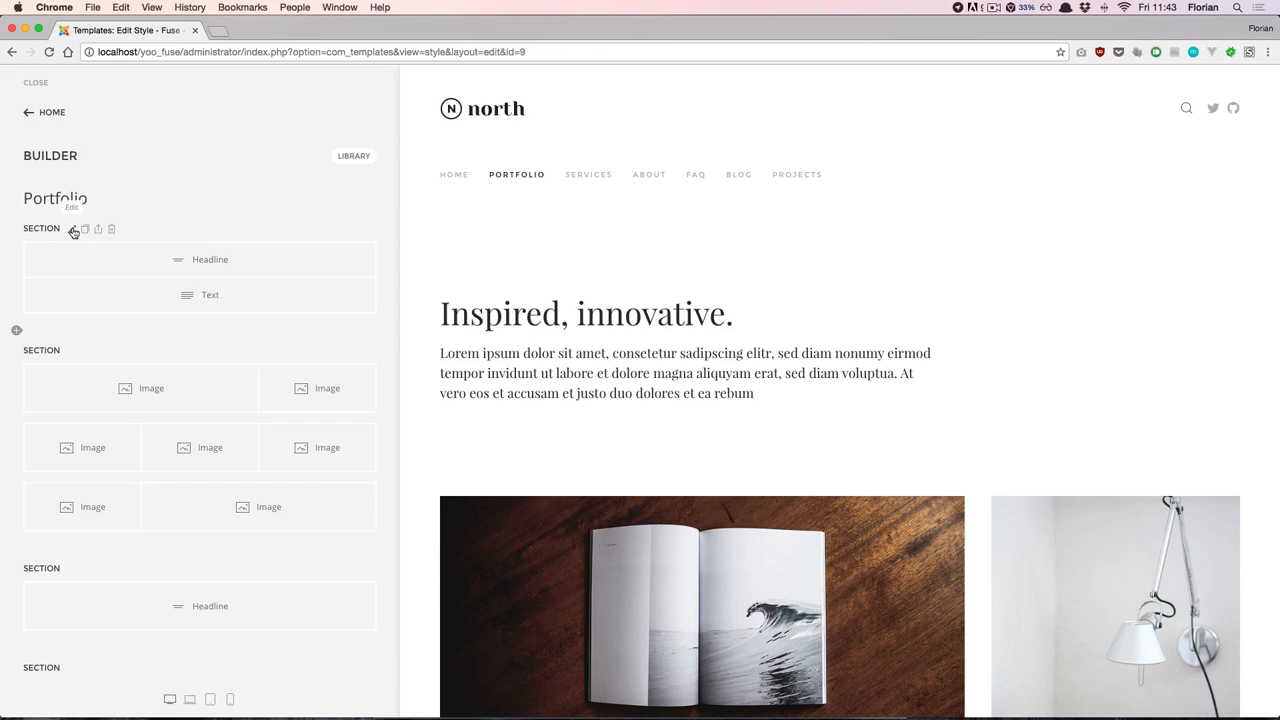
# - Set the first Portfolio section's style to Secondary and its text color to Light
pyautogui.click(73, 230)
pyautogui.click(80, 218)
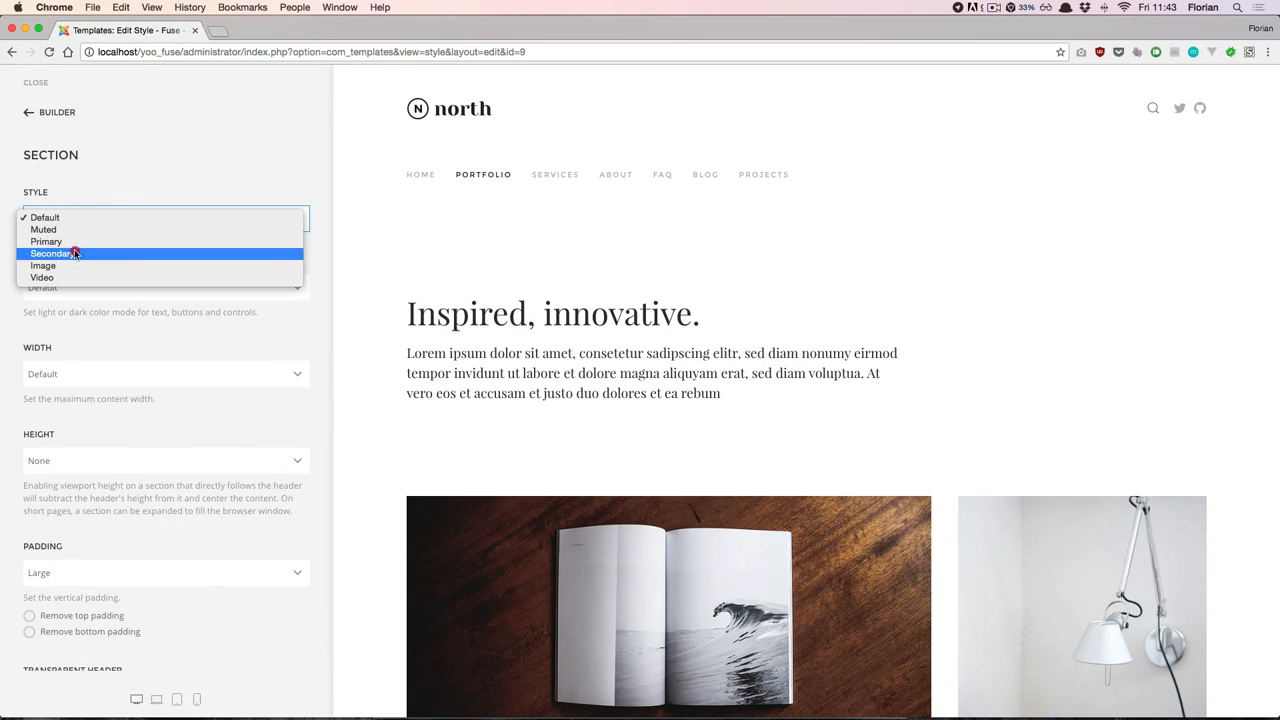
pyautogui.click(76, 253)
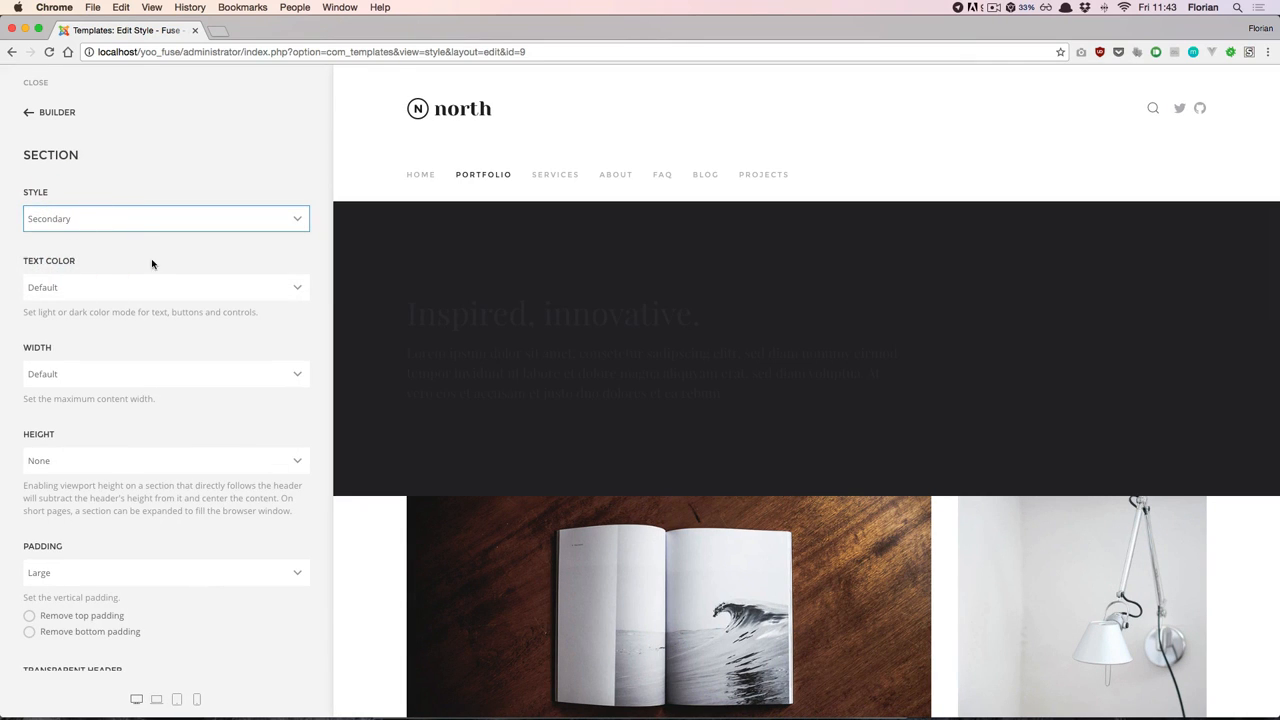
pyautogui.click(150, 286)
pyautogui.click(145, 297)
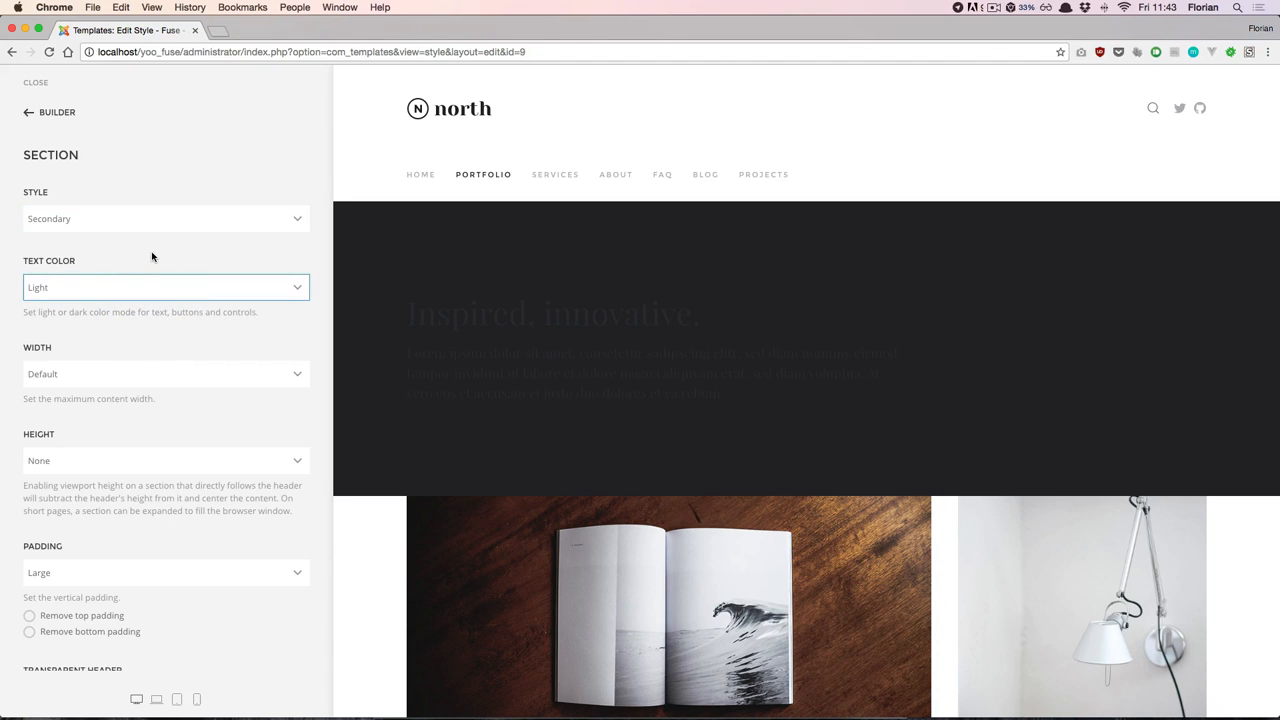
pyautogui.click(45, 112)
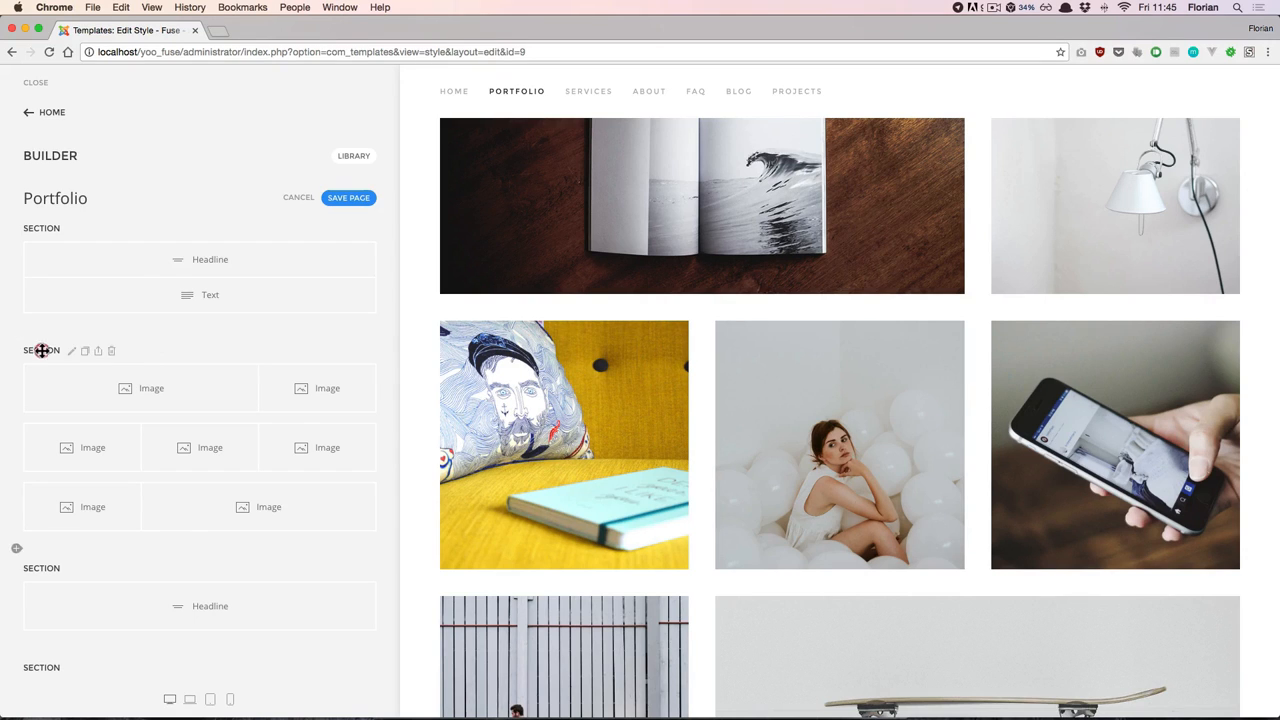
# - Move the image section above the headline section and place its first row below the three-image row
pyautogui.moveTo(40, 349); pyautogui.dragTo(46, 220)
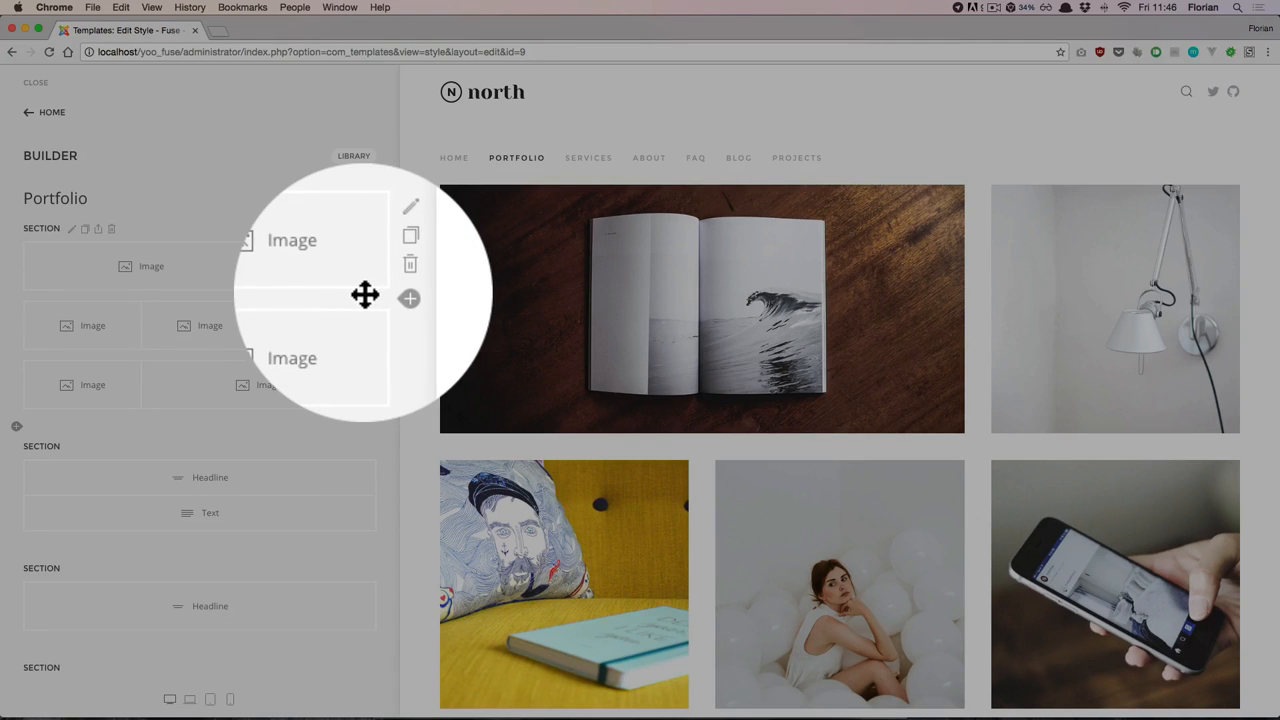
pyautogui.moveTo(364, 294); pyautogui.dragTo(370, 372)
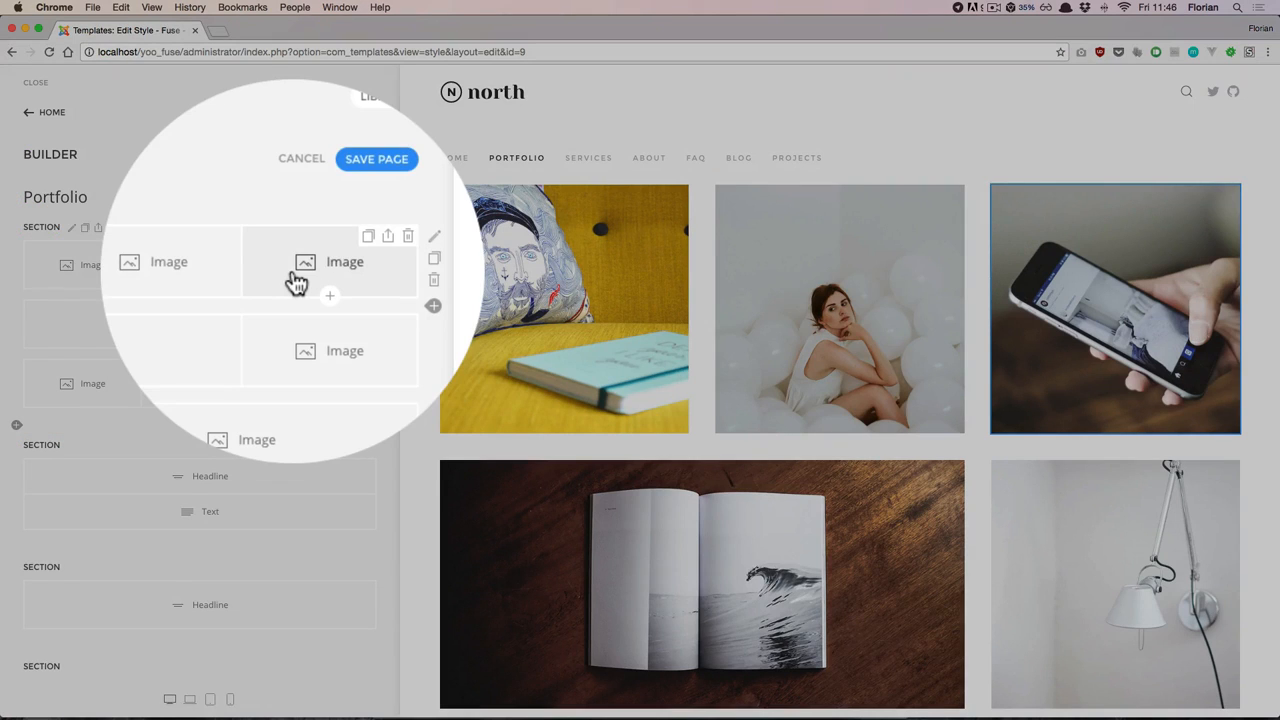
# - Swap the phone and balloon images in the three-image row, and move the dark headline section back above the image section
pyautogui.moveTo(297, 283); pyautogui.dragTo(196, 289)
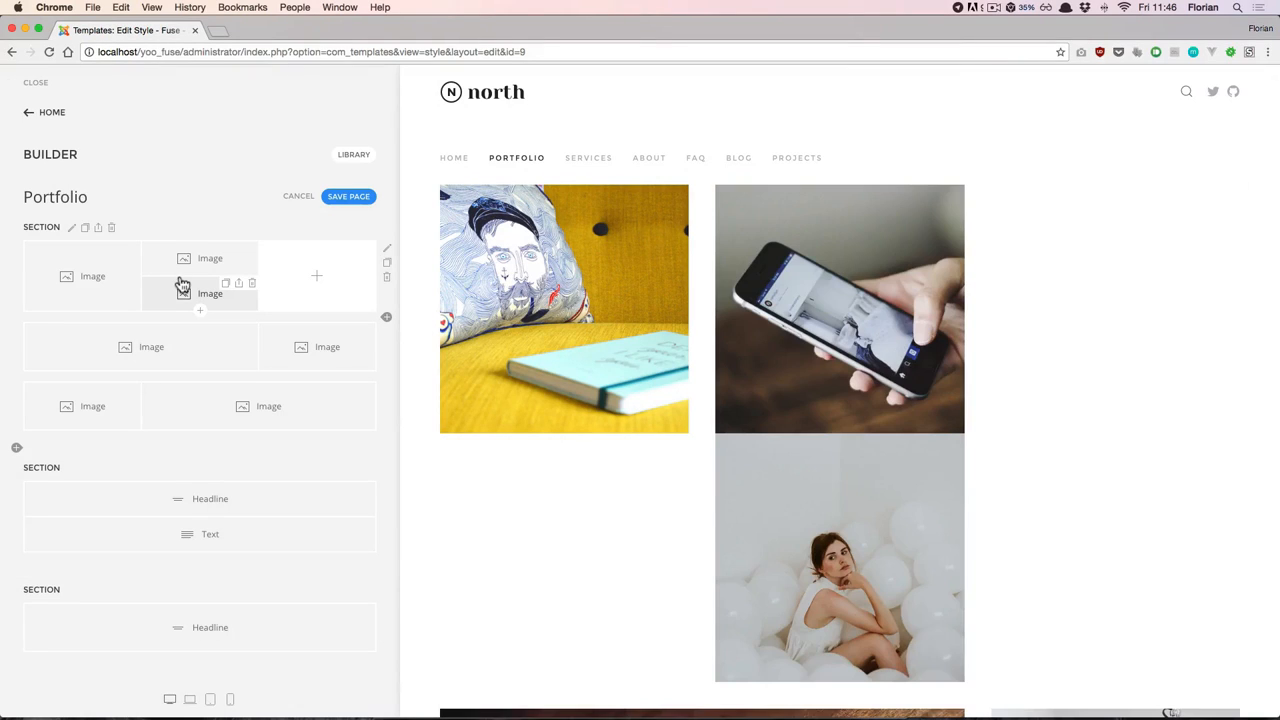
pyautogui.moveTo(172, 298); pyautogui.dragTo(257, 503)
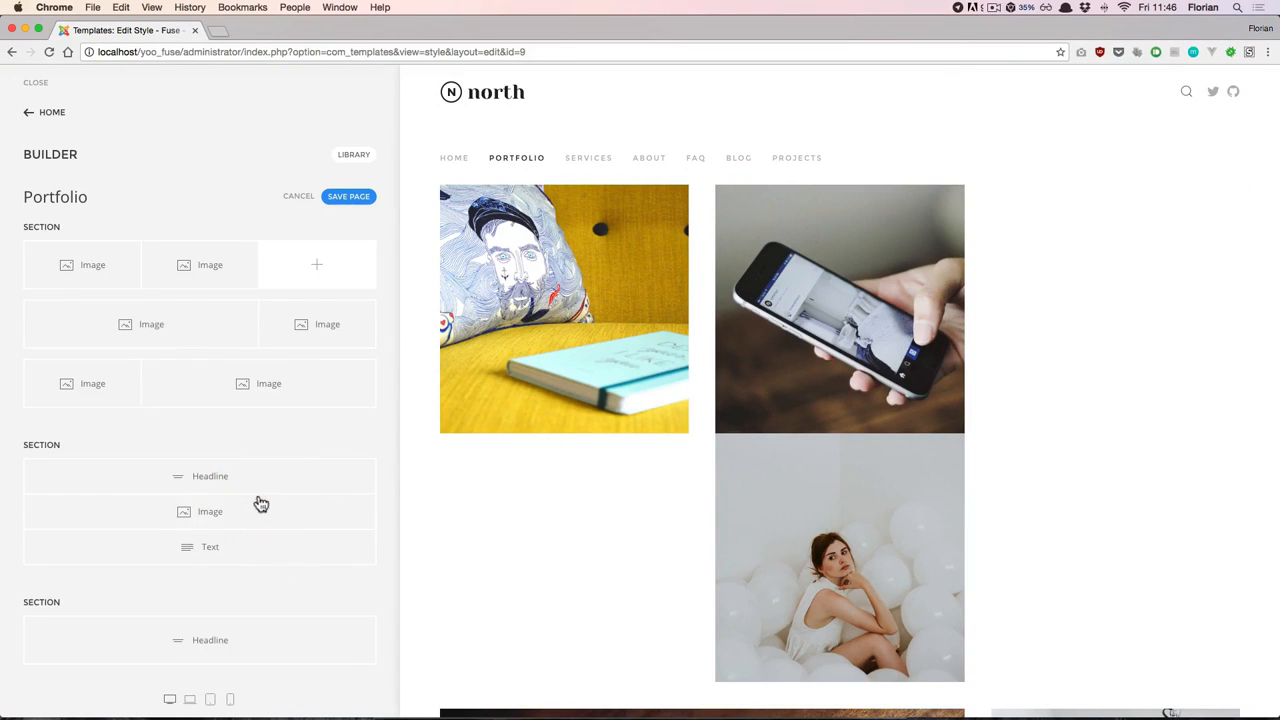
pyautogui.scroll(-5, 498, 453)
pyautogui.scroll(-2, 490, 455)
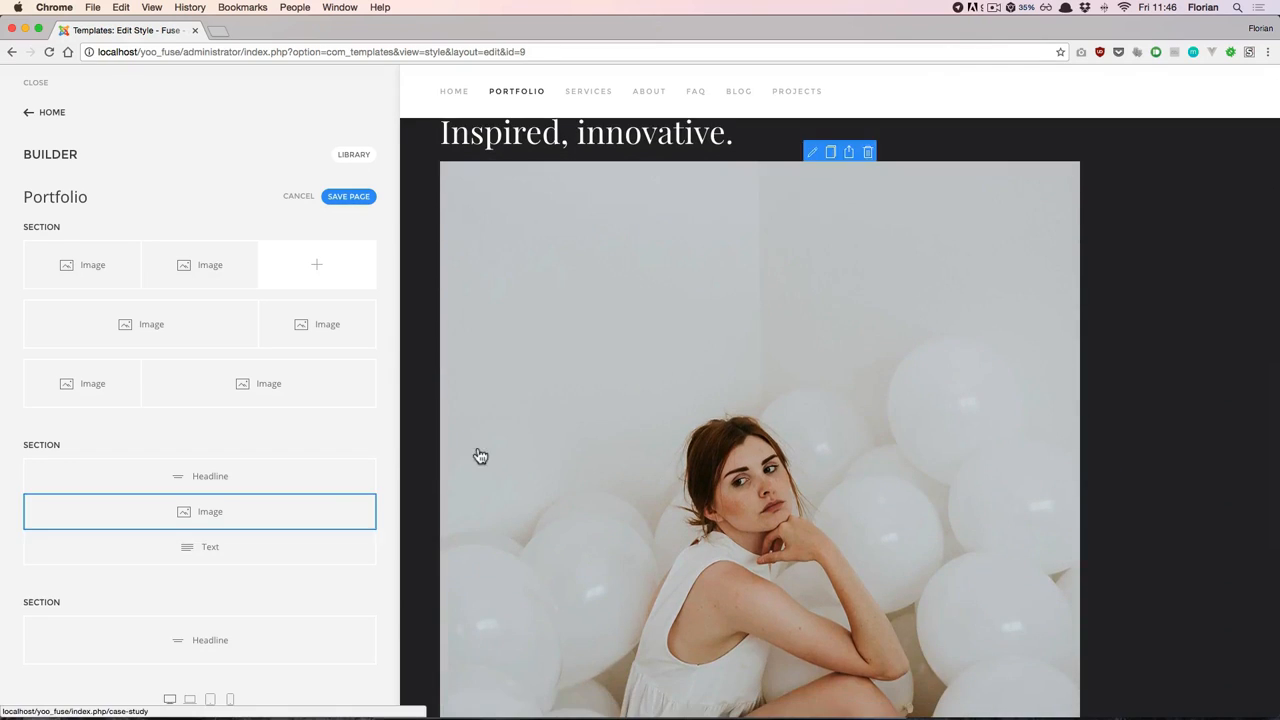
pyautogui.moveTo(263, 525); pyautogui.dragTo(321, 266)
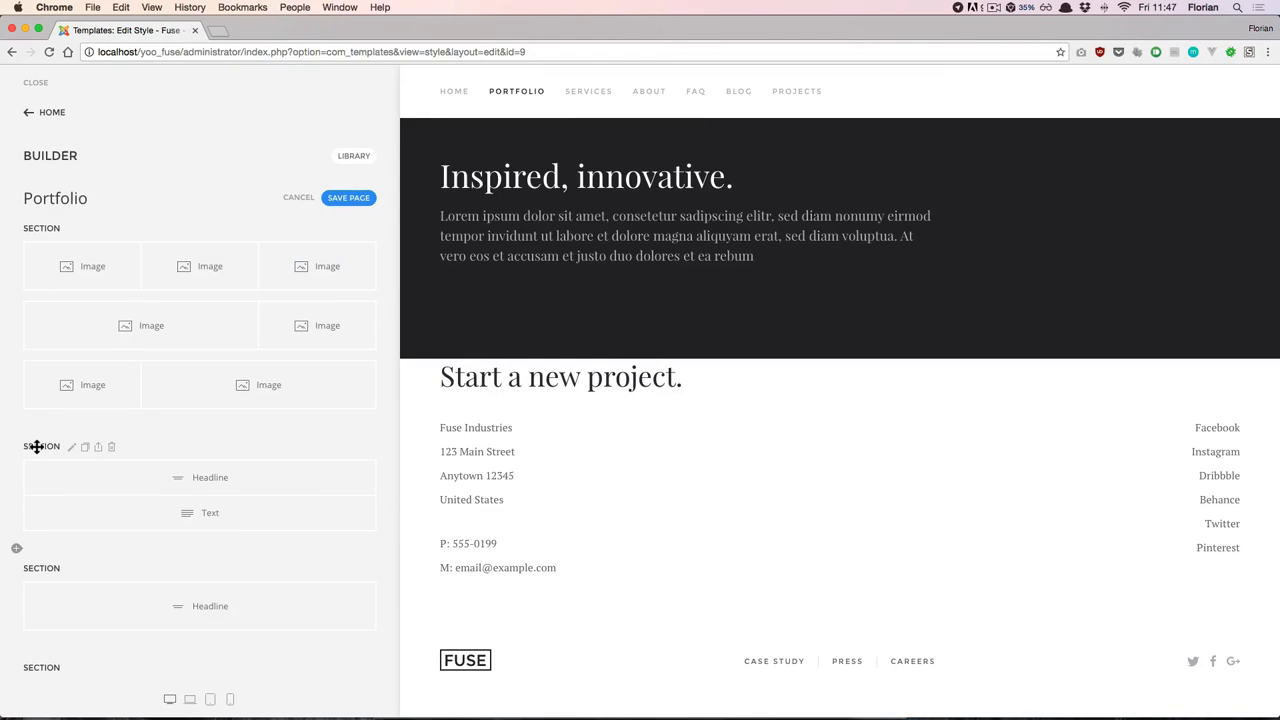
pyautogui.moveTo(36, 446); pyautogui.dragTo(41, 224)
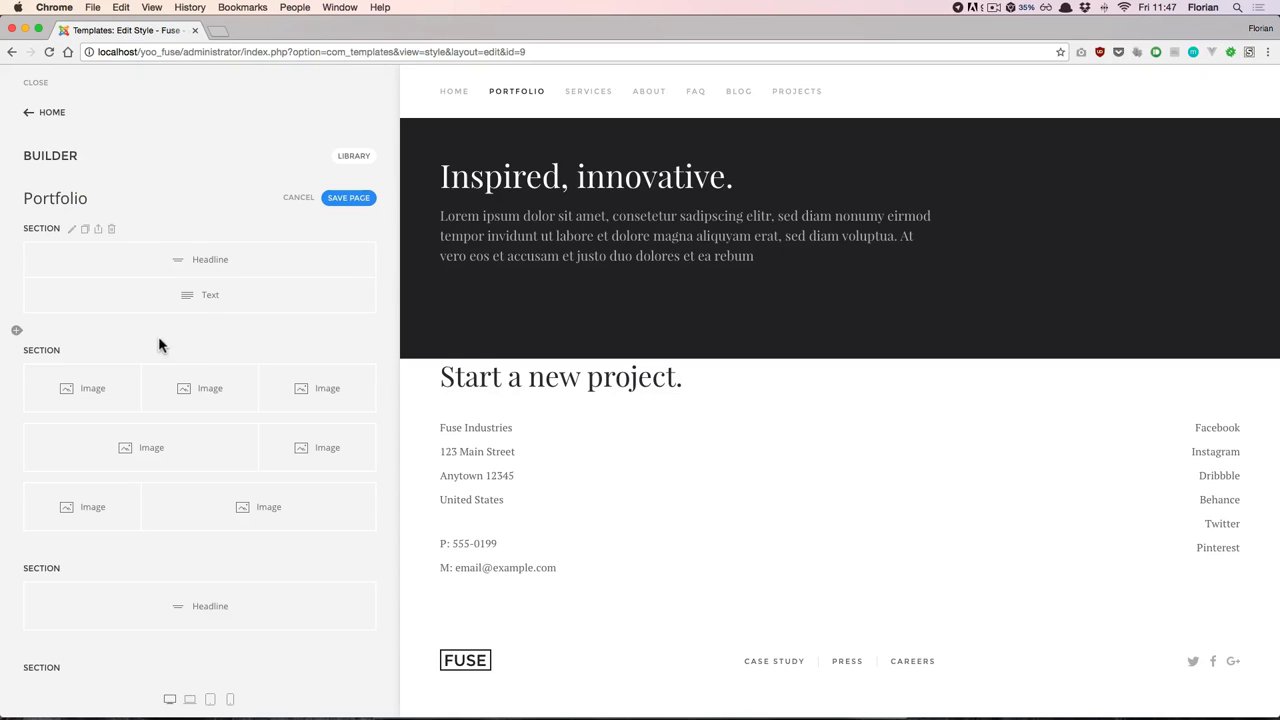
# - Add a two-row section below the dark section, with a Headline and a Text element in its first row
pyautogui.click(17, 333)
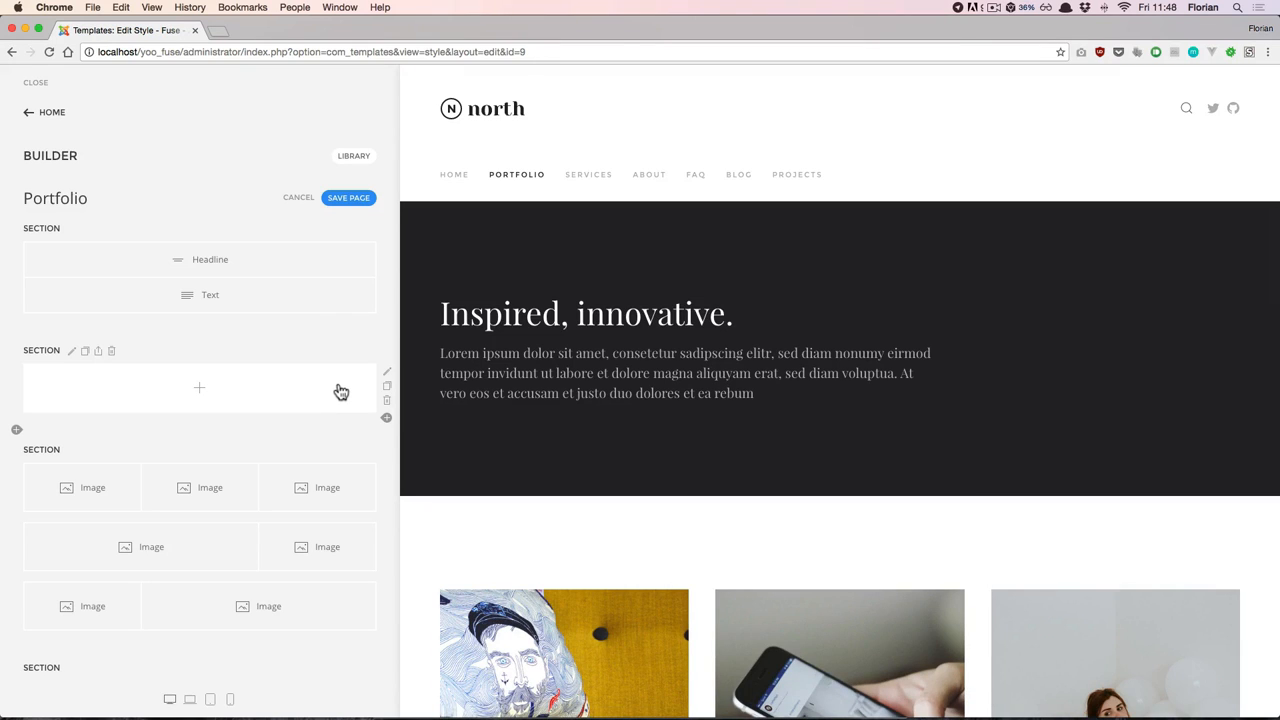
pyautogui.click(386, 418)
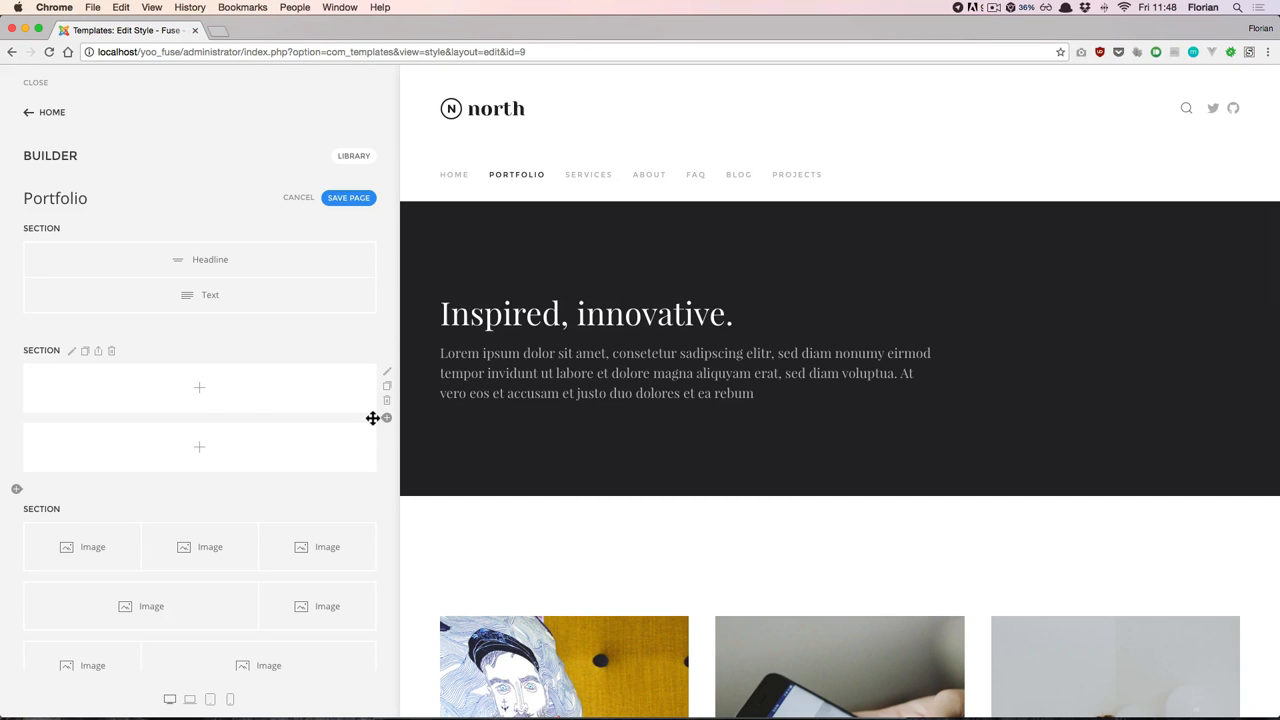
pyautogui.click(200, 390)
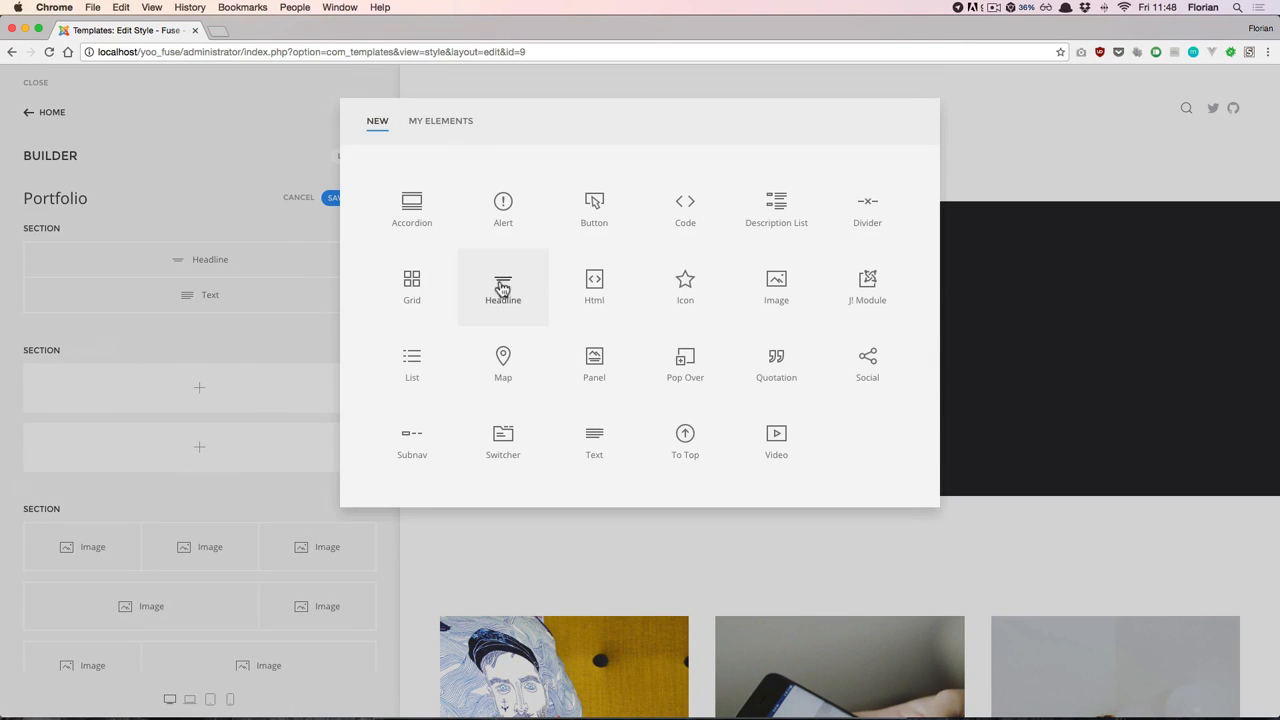
pyautogui.click(503, 288)
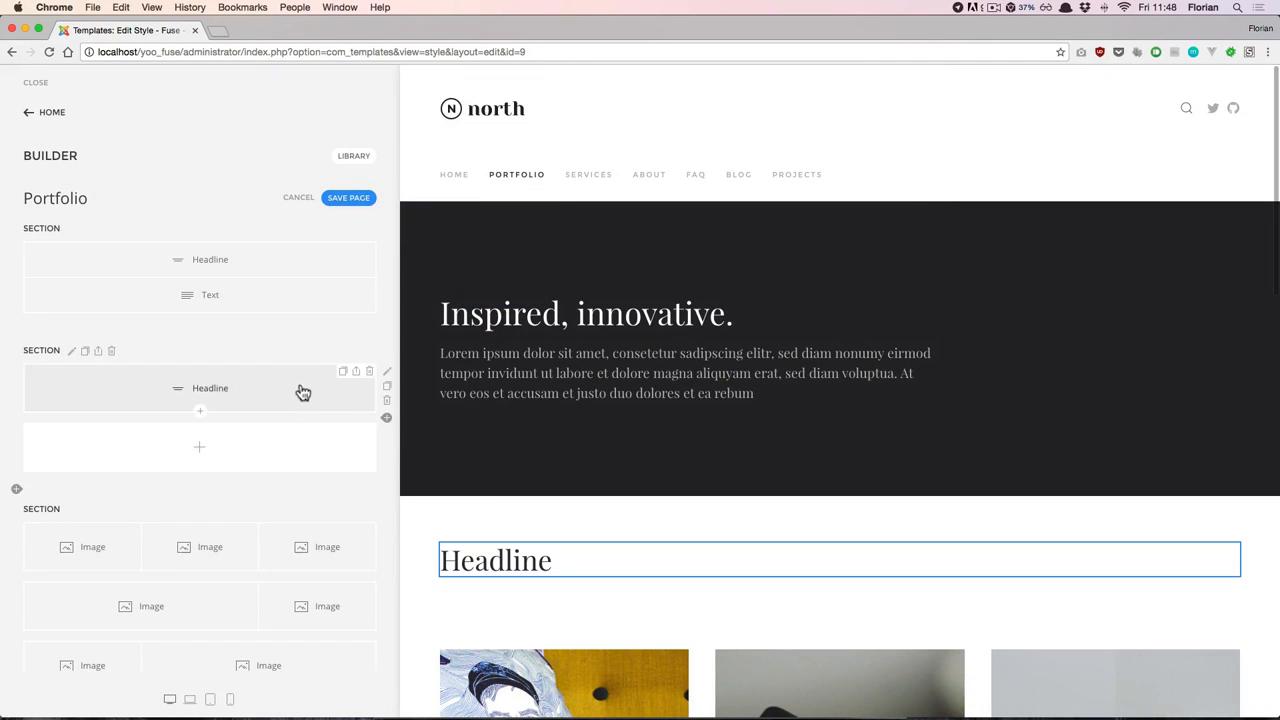
pyautogui.click(200, 414)
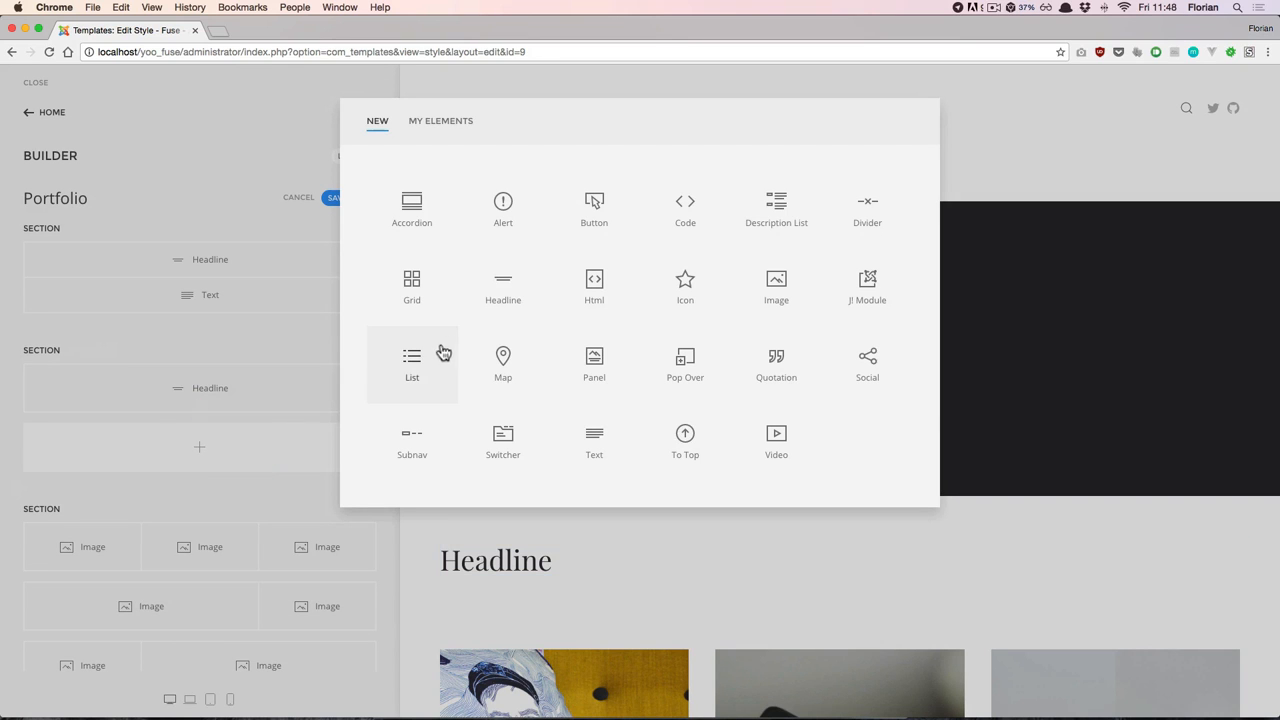
pyautogui.click(608, 427)
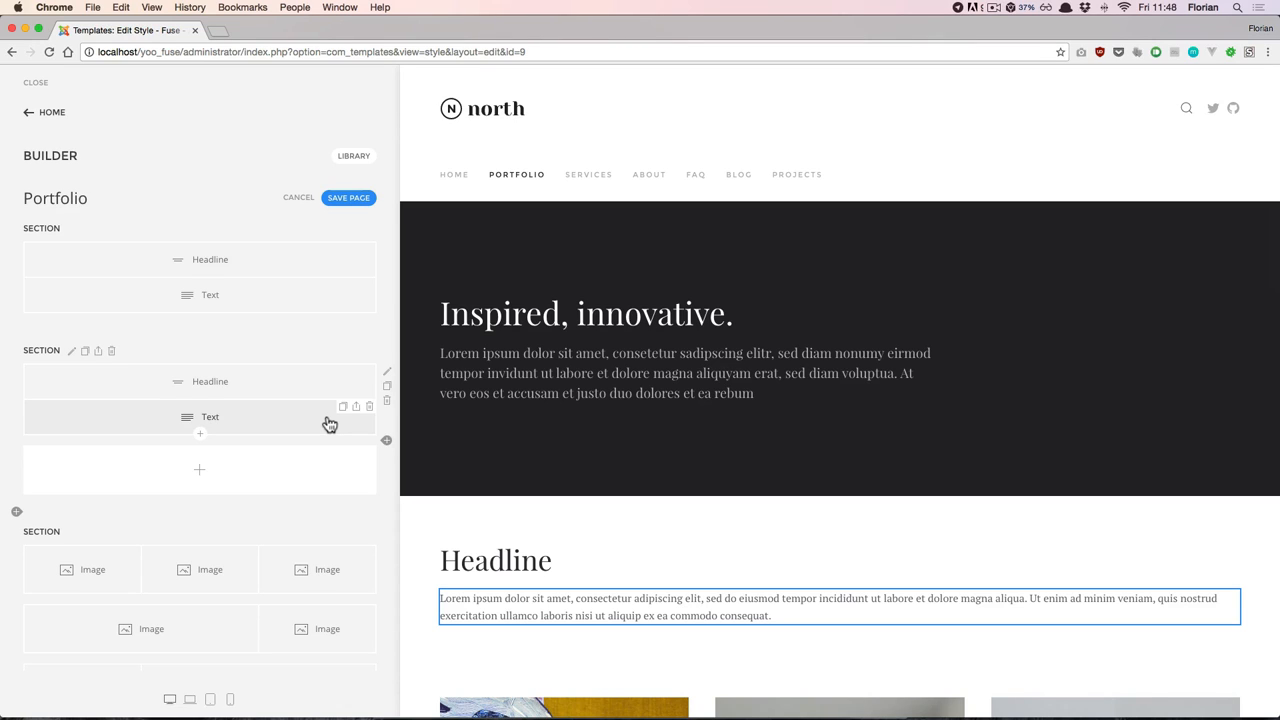
# - Change the new headline's content to "Hello World" and look through the headline's settings before returning to the page structure
pyautogui.click(248, 389)
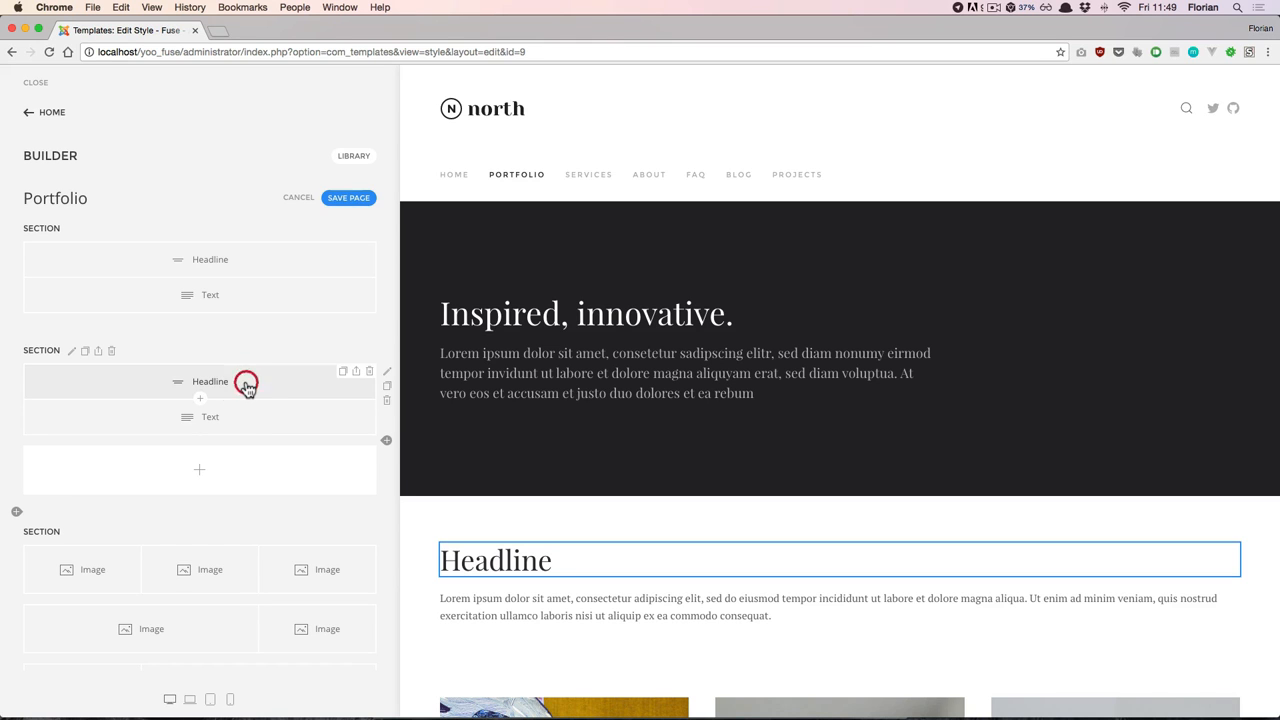
pyautogui.click(248, 389)
pyautogui.write('Hello World')
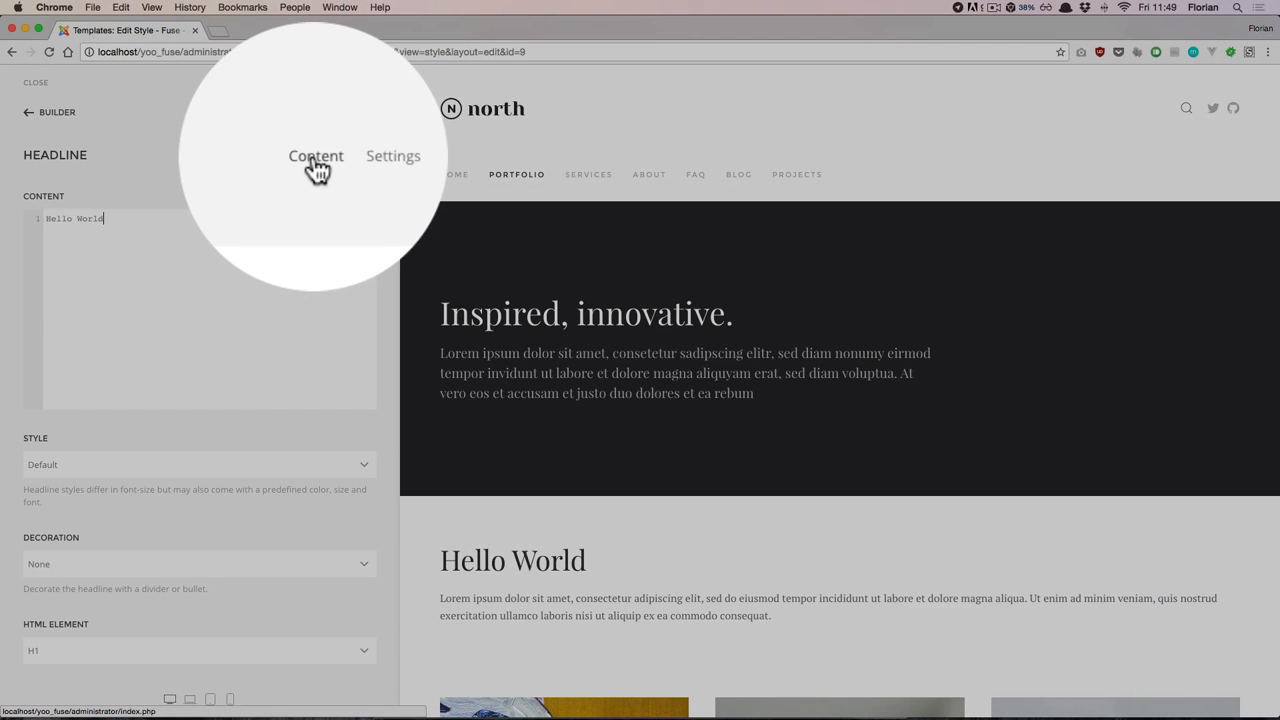
pyautogui.click(362, 162)
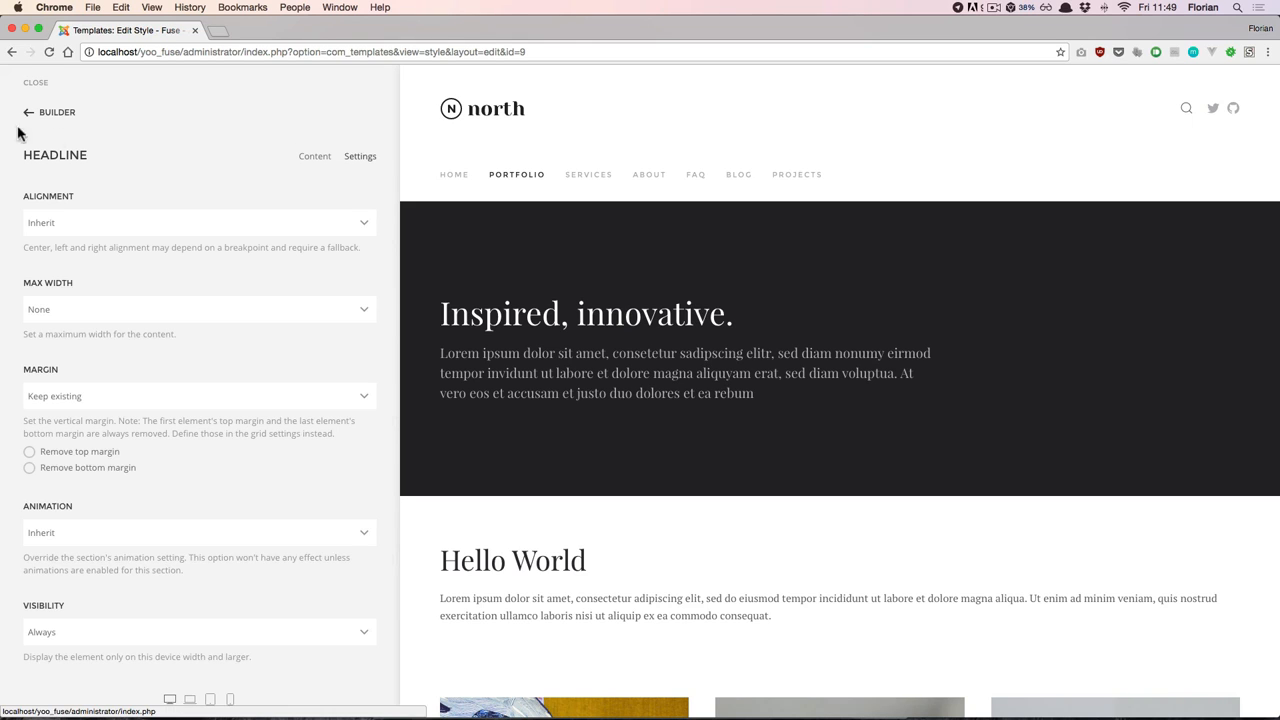
pyautogui.click(45, 114)
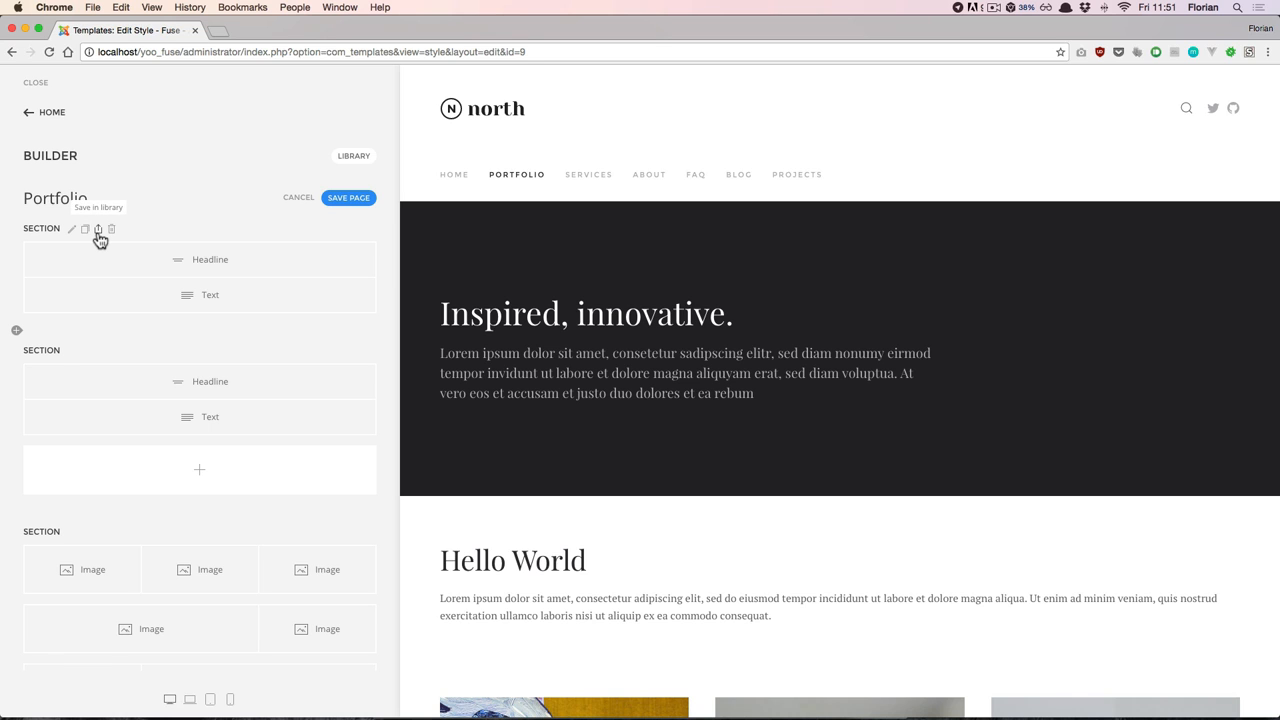
# - Save the first Portfolio section in the library under the name "Dark section"
pyautogui.click(98, 231)
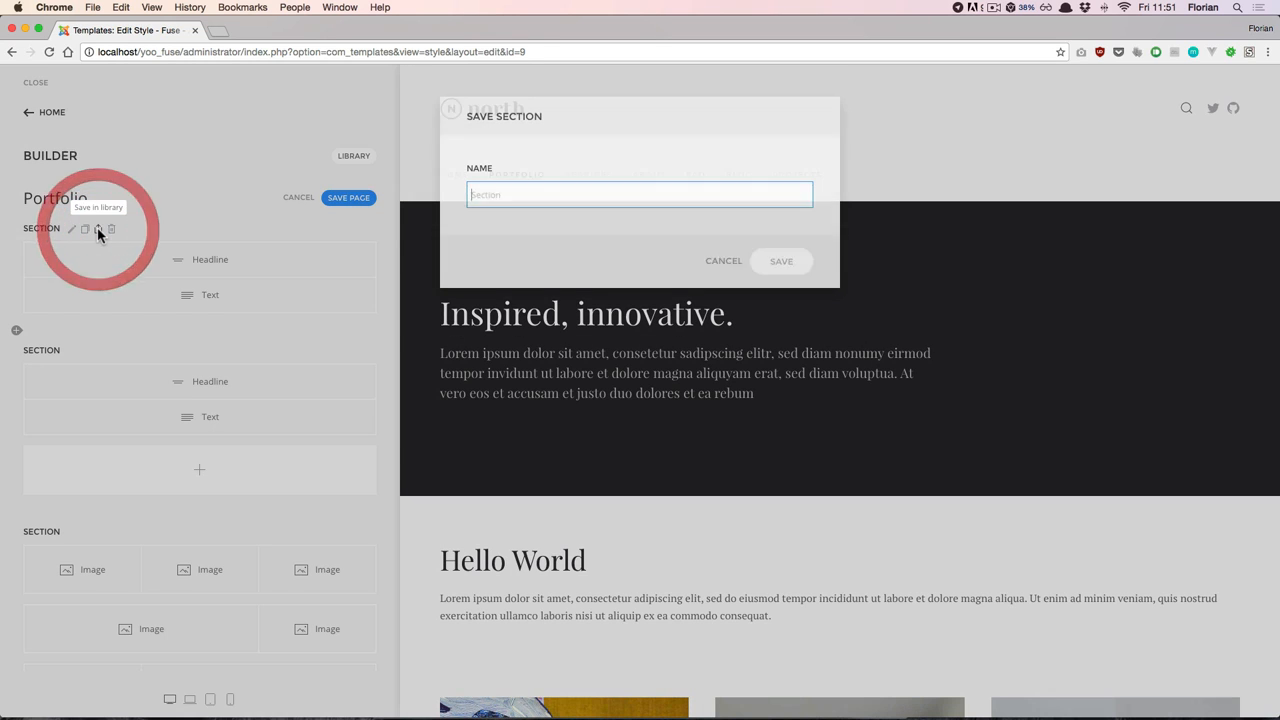
pyautogui.click(537, 198)
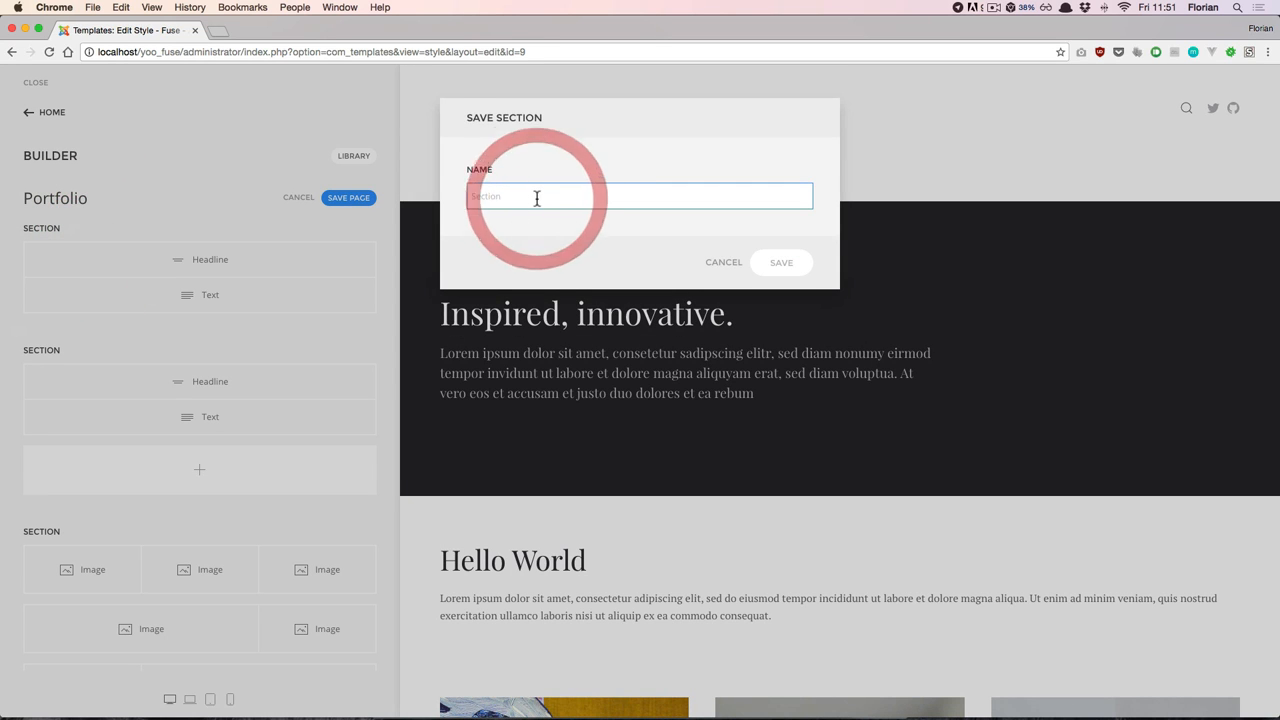
pyautogui.write('Dark section')
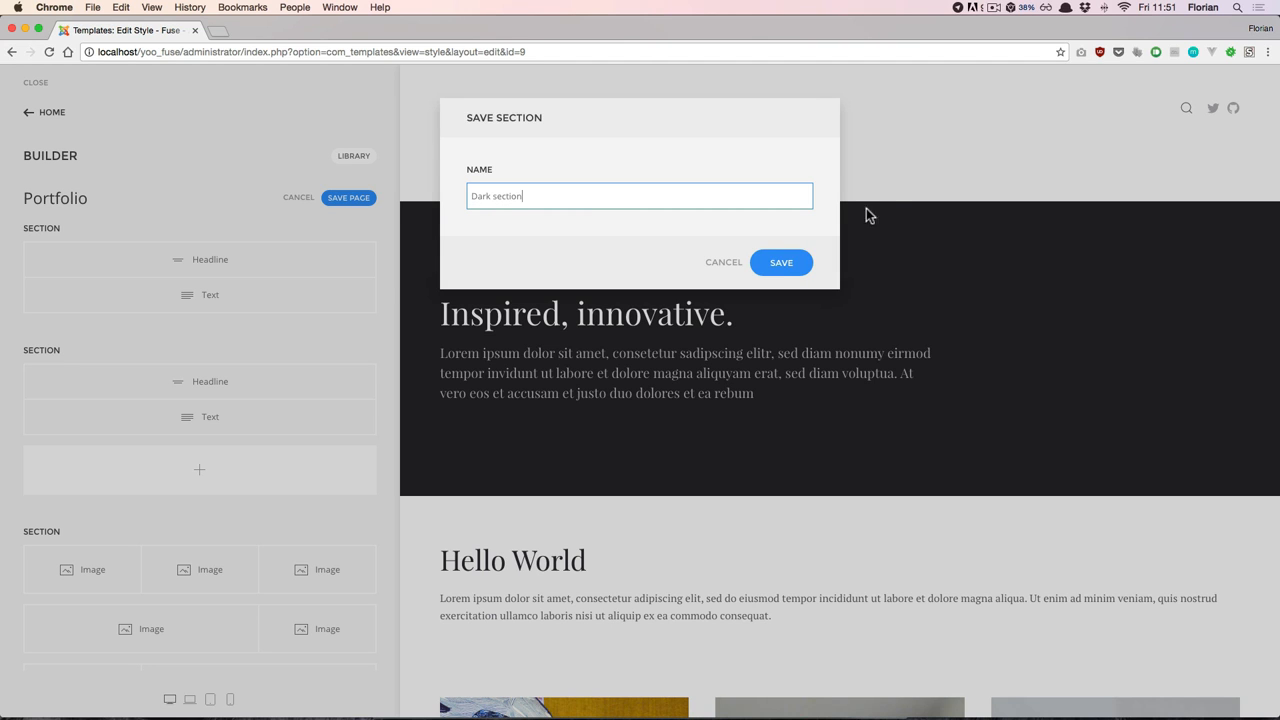
pyautogui.click(778, 265)
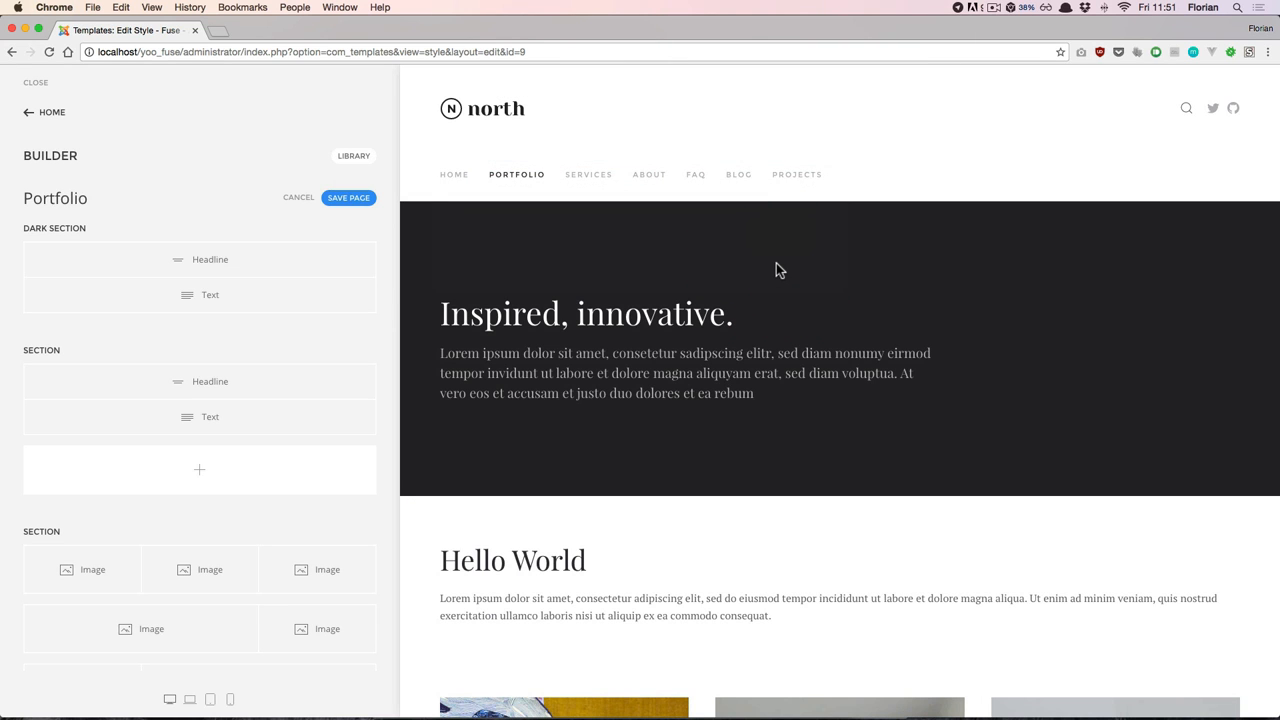
# - Load the saved "Dark section" from the layout library into the empty Projects page
pyautogui.click(804, 186)
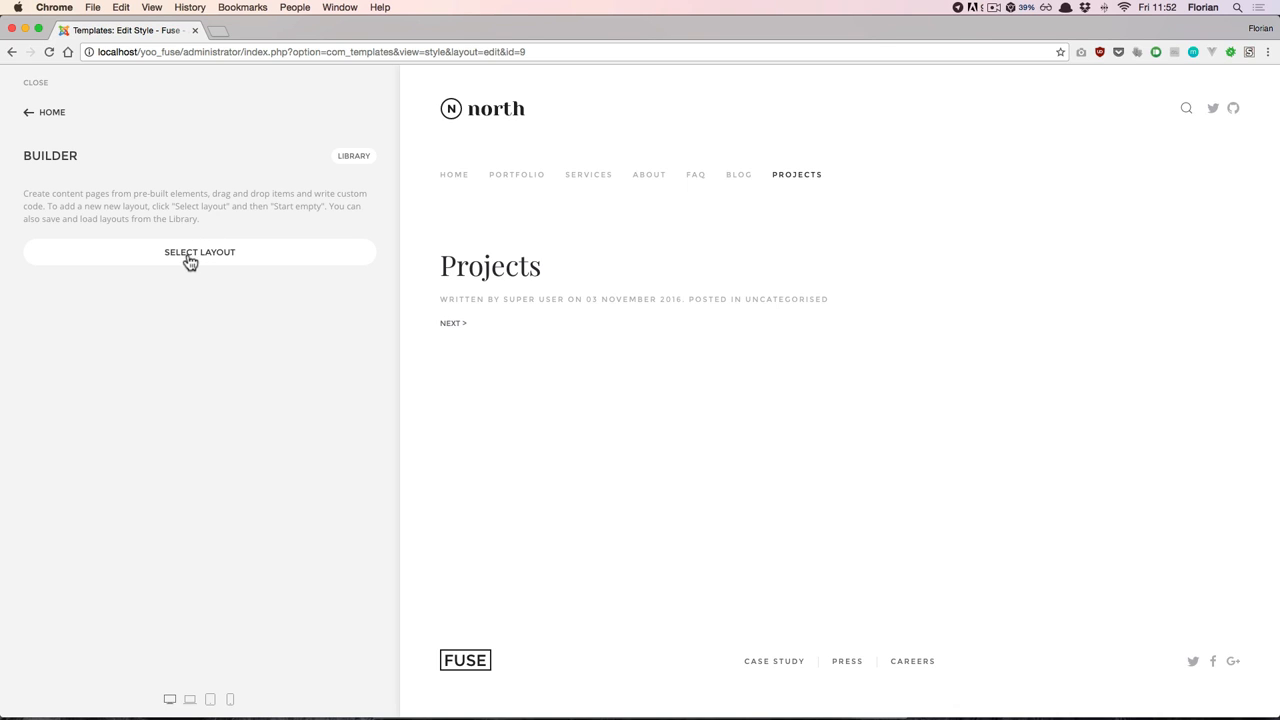
pyautogui.click(362, 163)
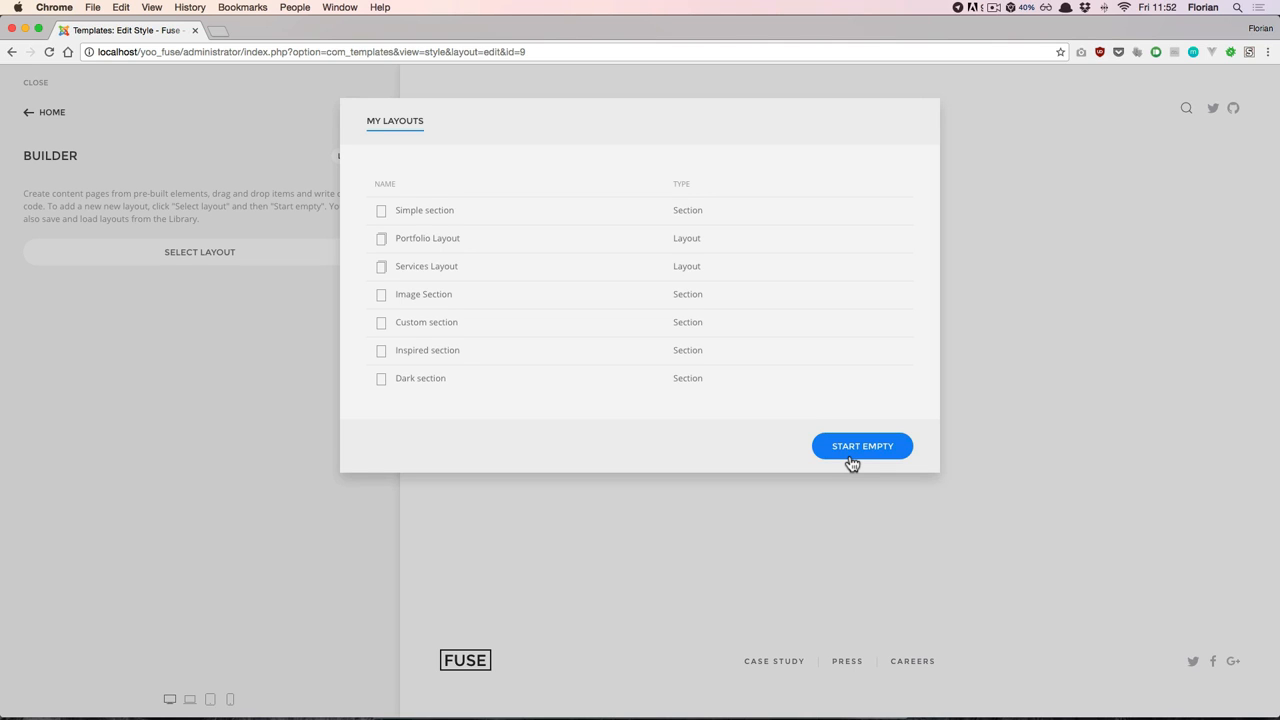
pyautogui.click(456, 384)
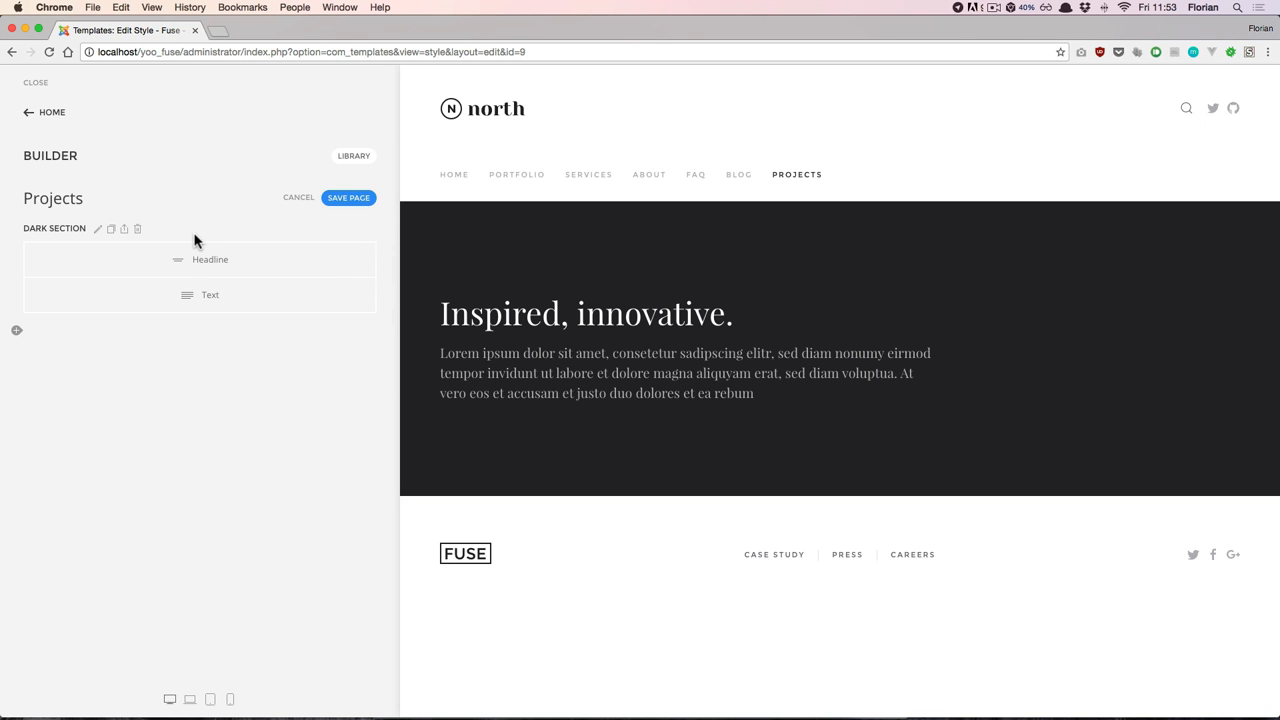
# - Set the Dark Section's style to Image and use section-background.jpg from the demo folder as its background
pyautogui.click(97, 233)
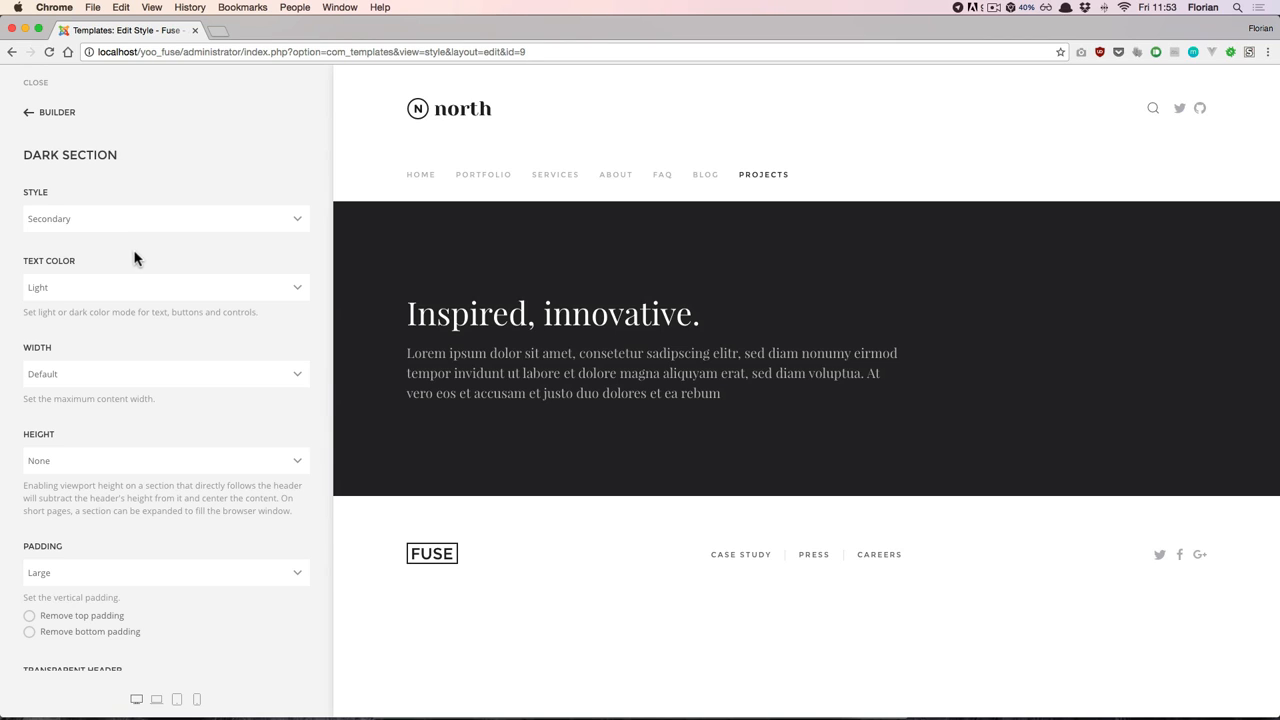
pyautogui.click(172, 226)
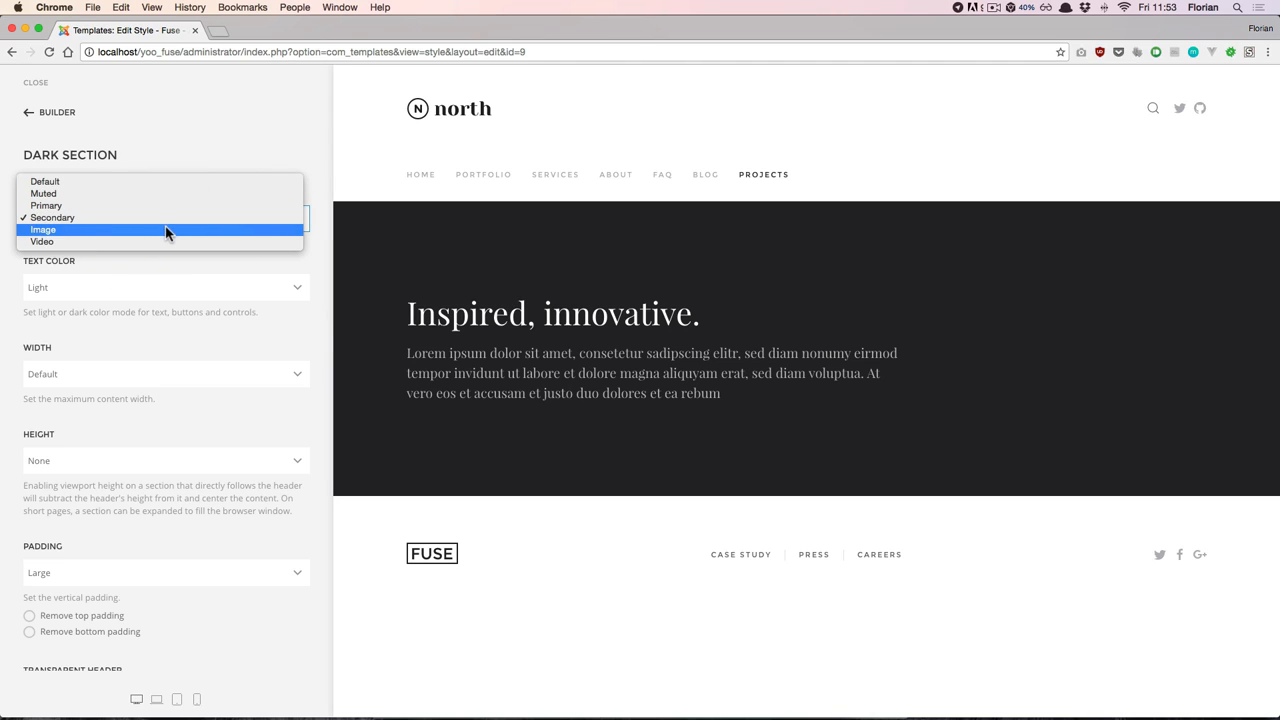
pyautogui.click(166, 229)
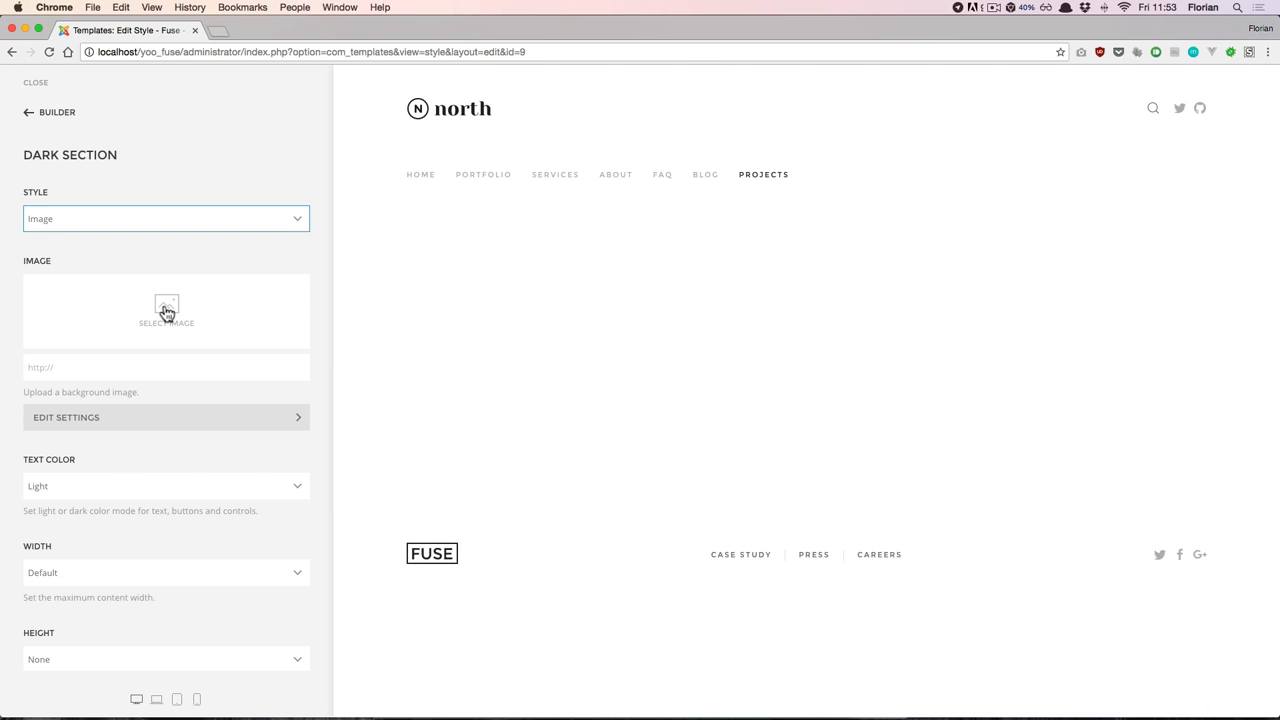
pyautogui.click(166, 312)
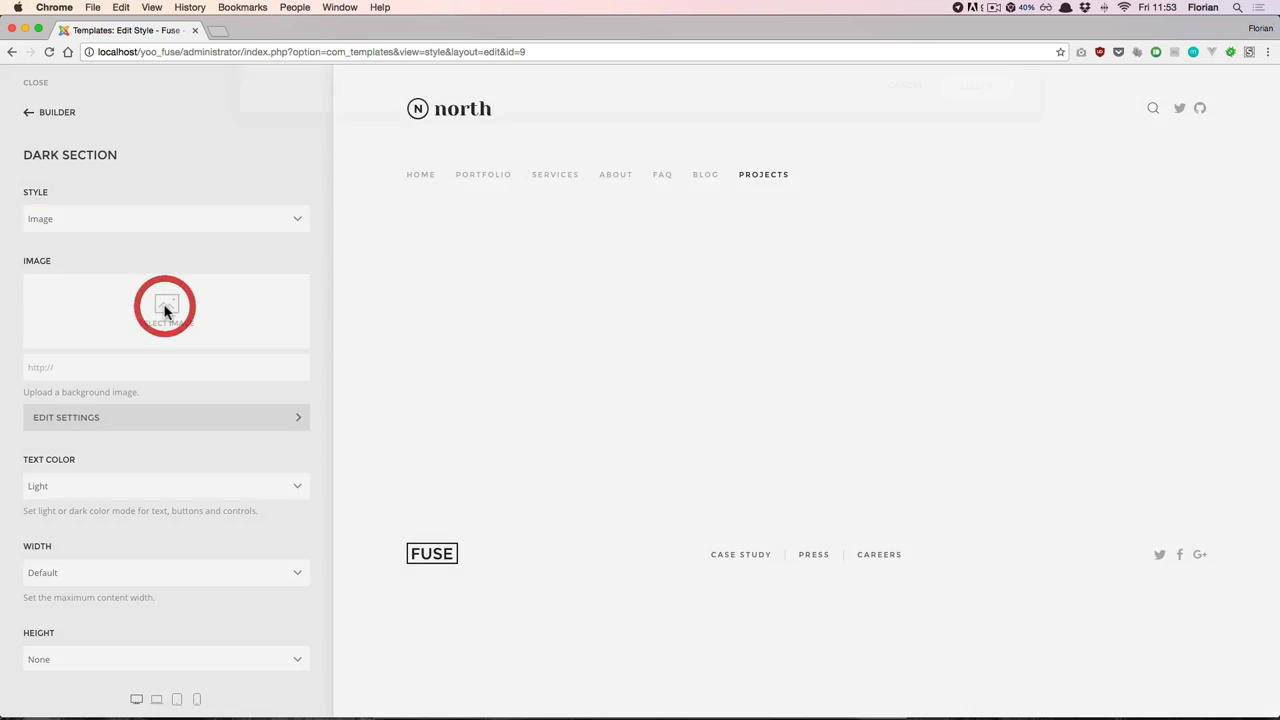
pyautogui.click(352, 299)
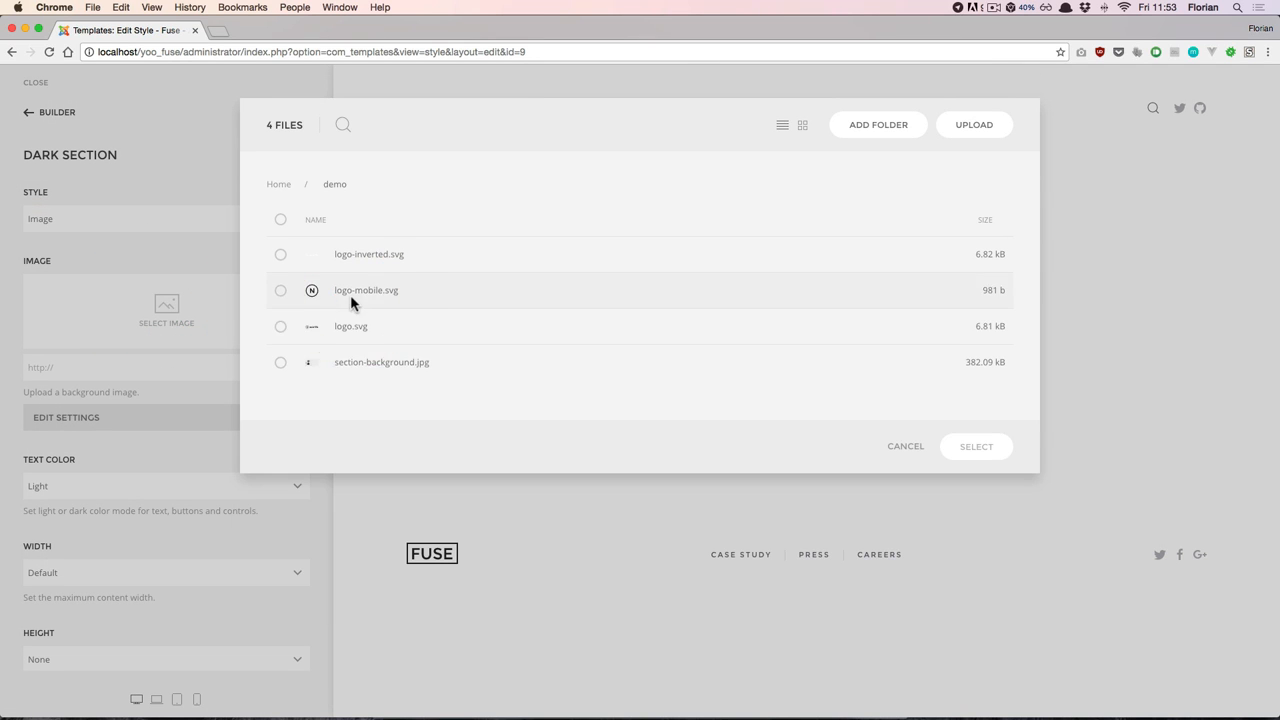
pyautogui.doubleClick(330, 362)
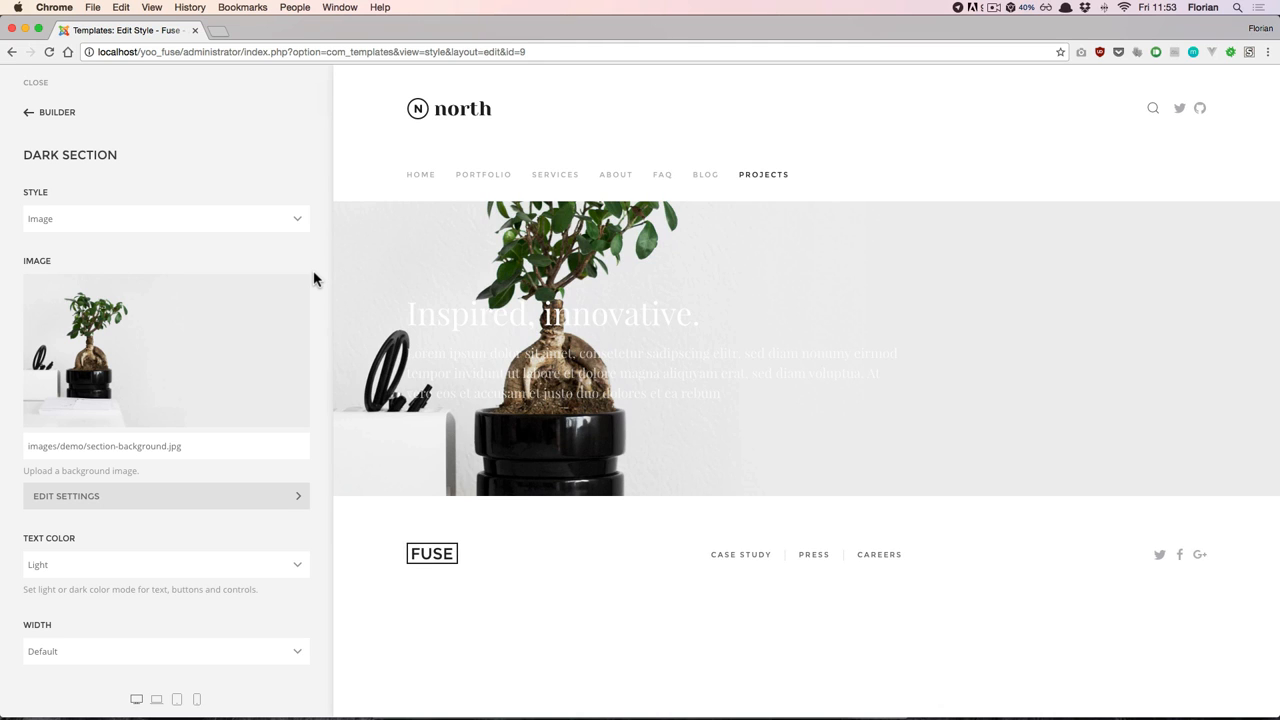
# - Add a mostly opaque dark grey overlay colour, rgb(30, 30, 30), to the section's background image and return to the page structure
pyautogui.click(108, 500)
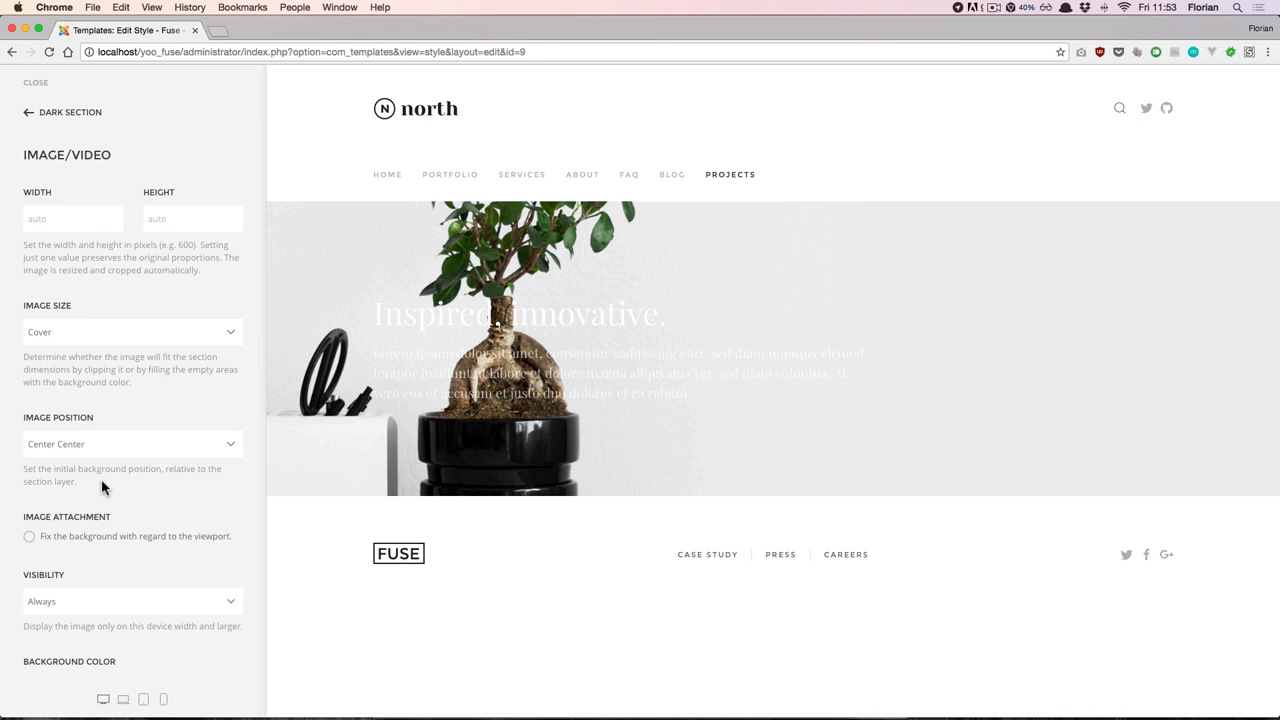
pyautogui.scroll(-5, 101, 479)
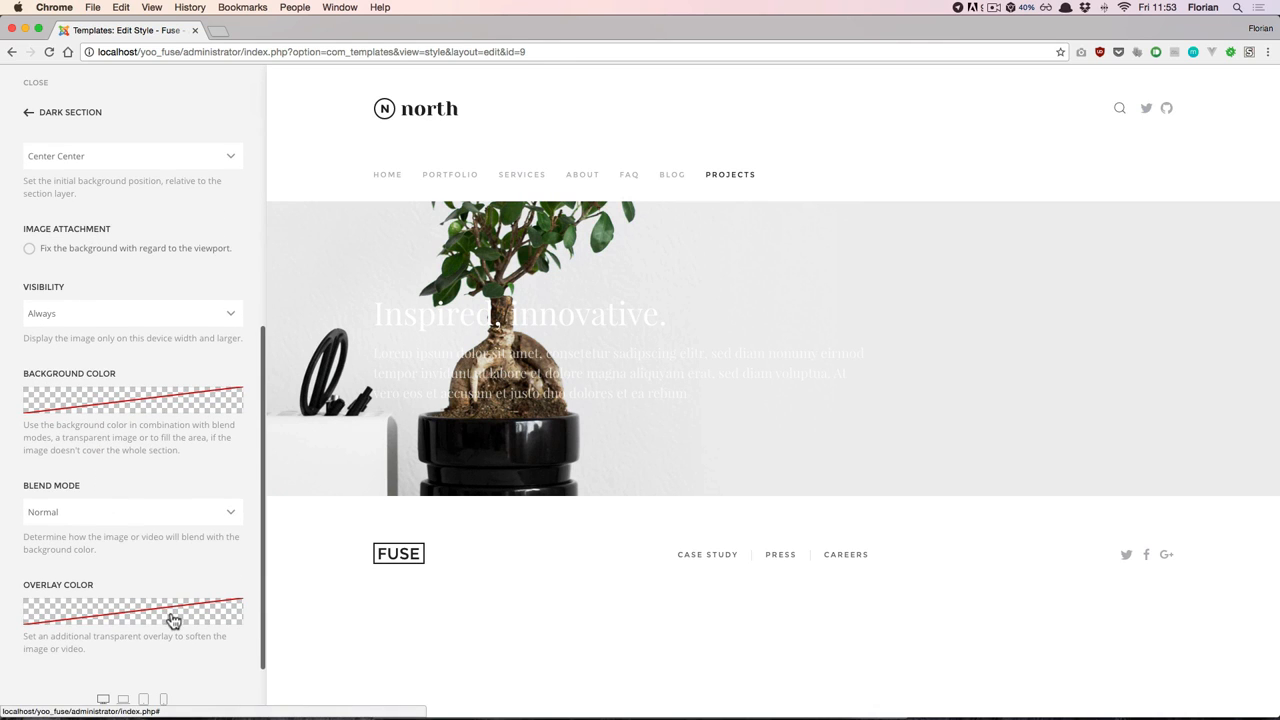
pyautogui.click(172, 619)
pyautogui.scroll(-4, 193, 570)
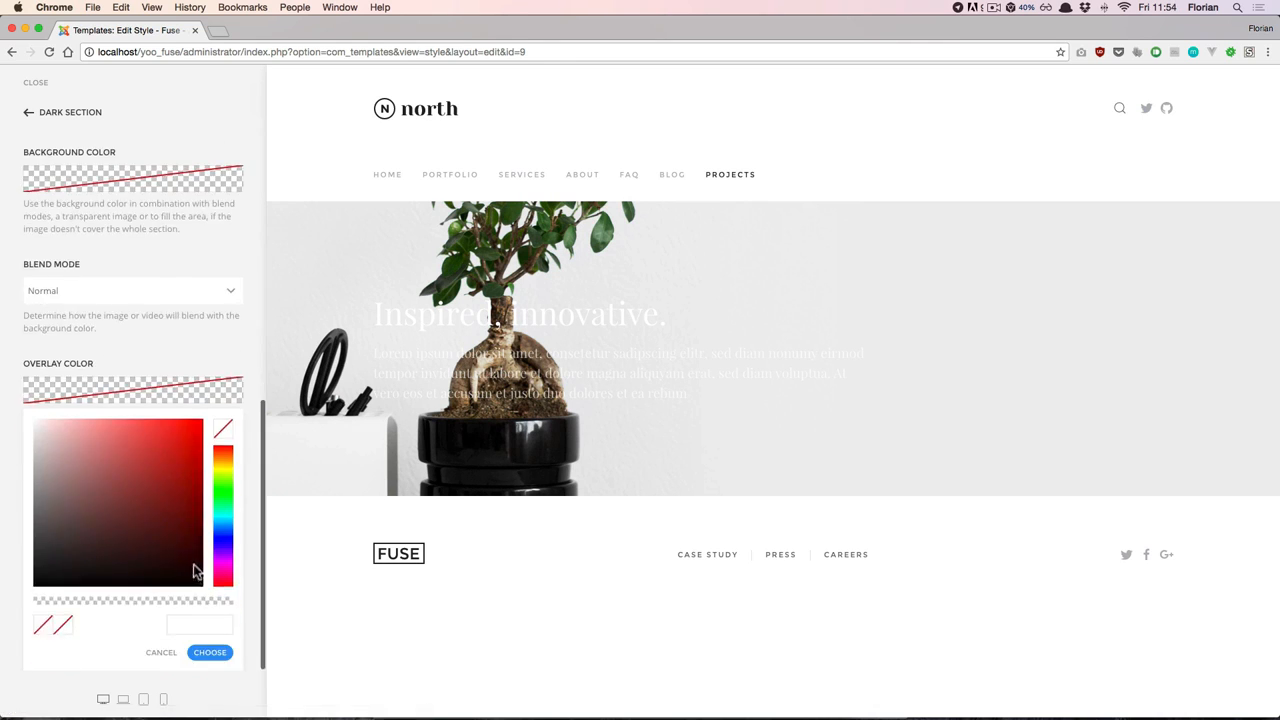
pyautogui.moveTo(193, 571)
pyautogui.mouseDown()
pyautogui.moveTo(129, 537)
pyautogui.moveTo(30, 568)
pyautogui.mouseUp()
pyautogui.moveTo(232, 604); pyautogui.dragTo(201, 606)
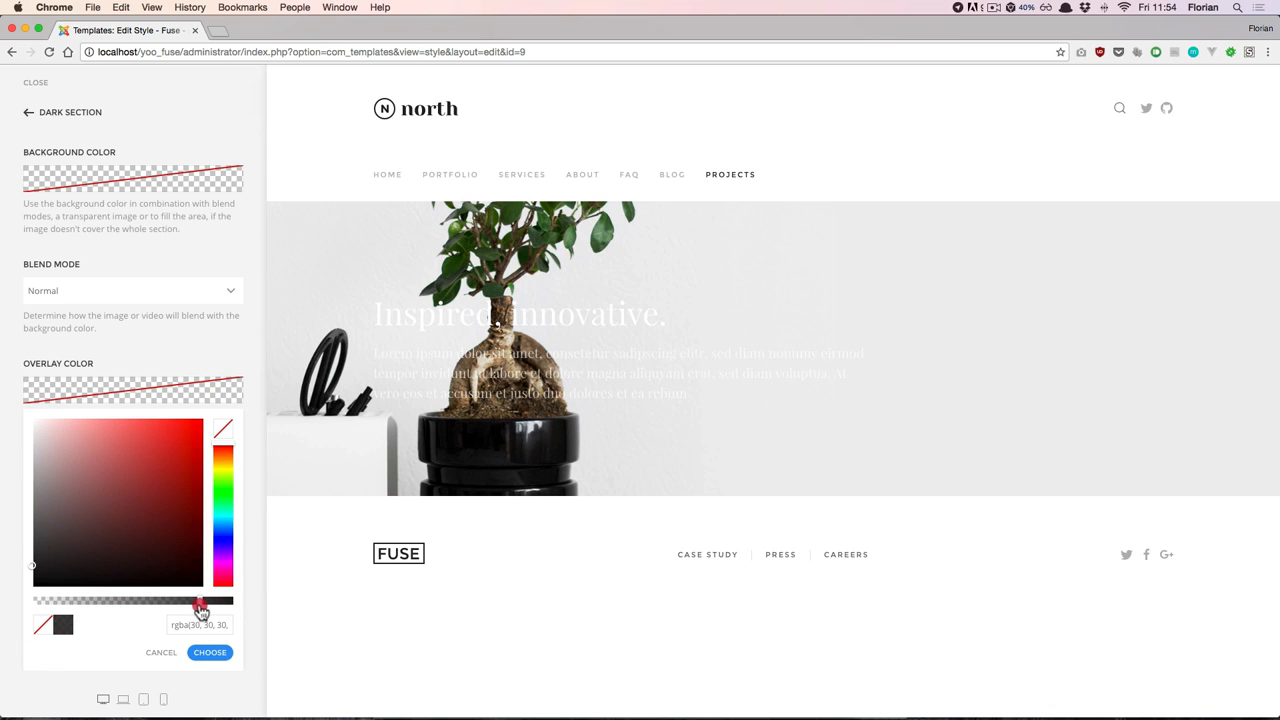
pyautogui.click(215, 652)
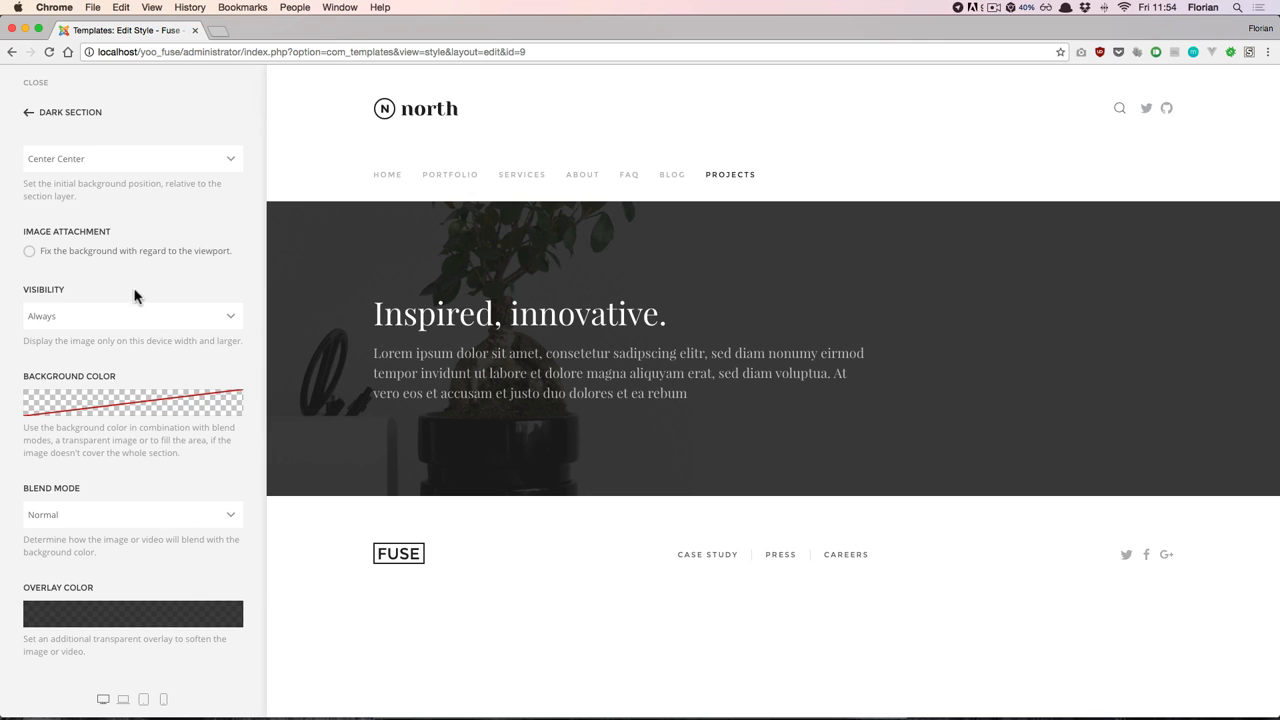
pyautogui.click(72, 113)
pyautogui.click(47, 113)
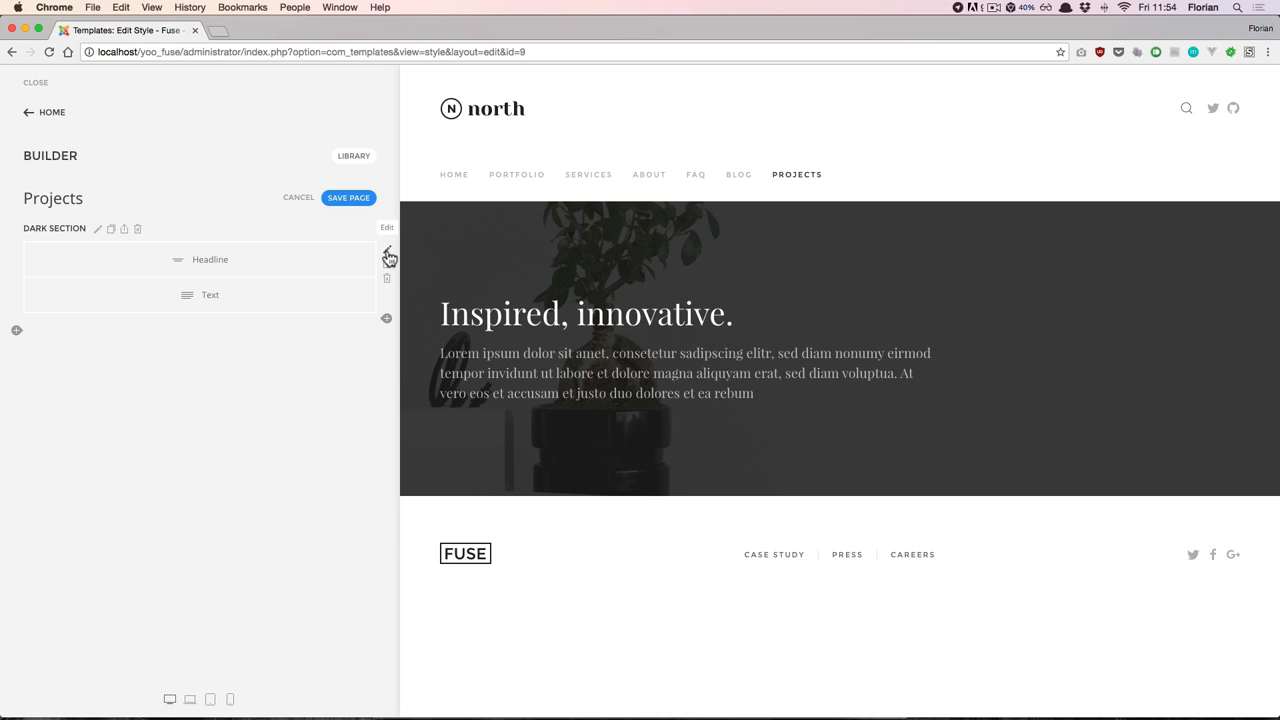
# - Change the row's grid layout to Halves and move the Text element into the empty second column
pyautogui.click(388, 254)
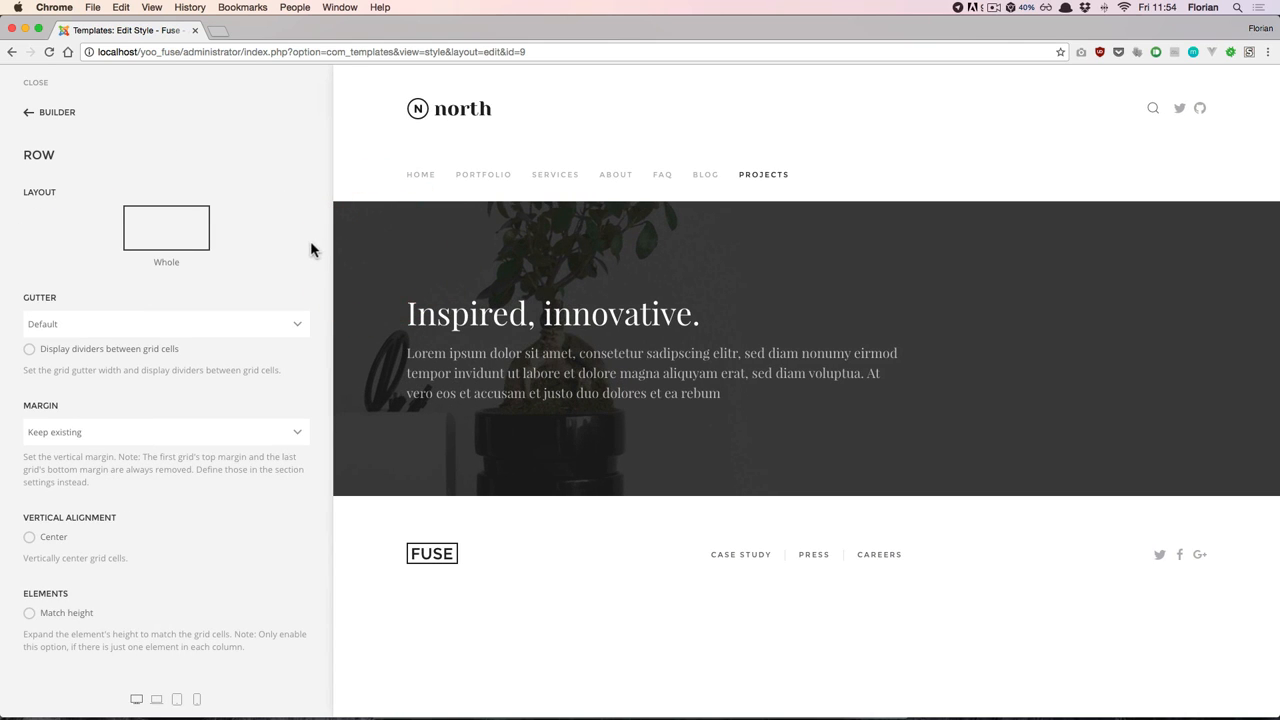
pyautogui.click(186, 247)
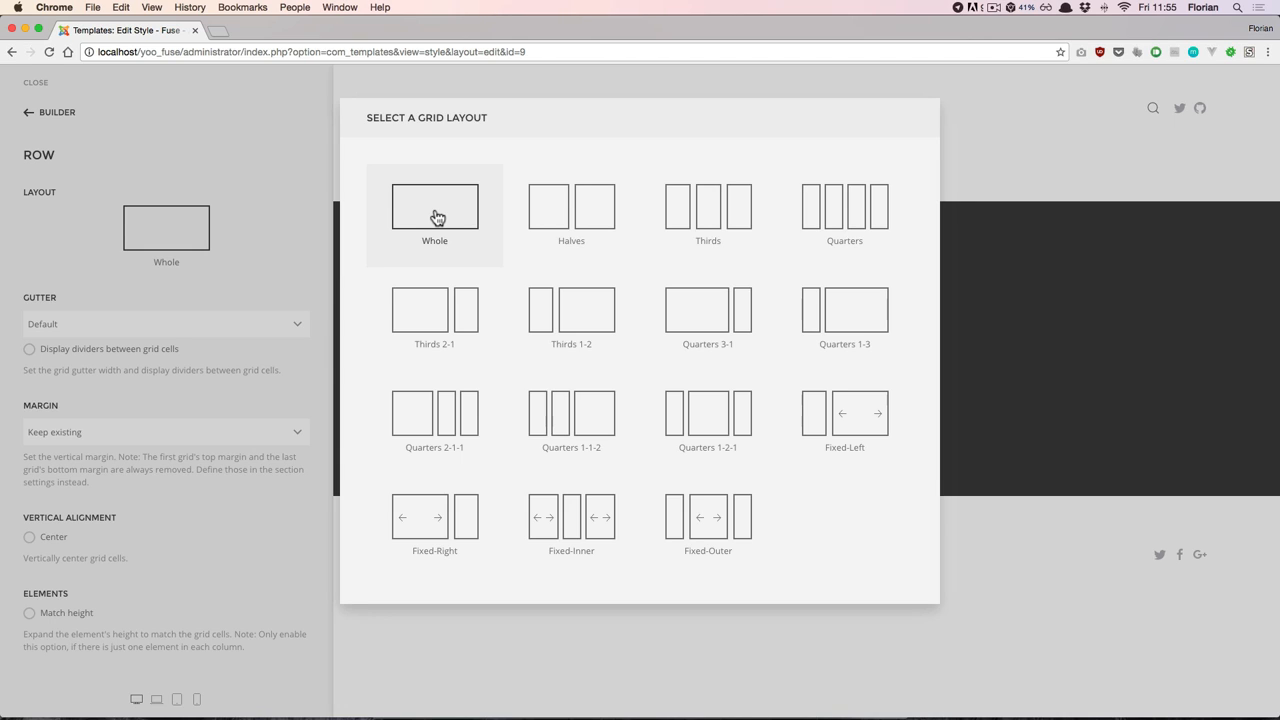
pyautogui.click(537, 223)
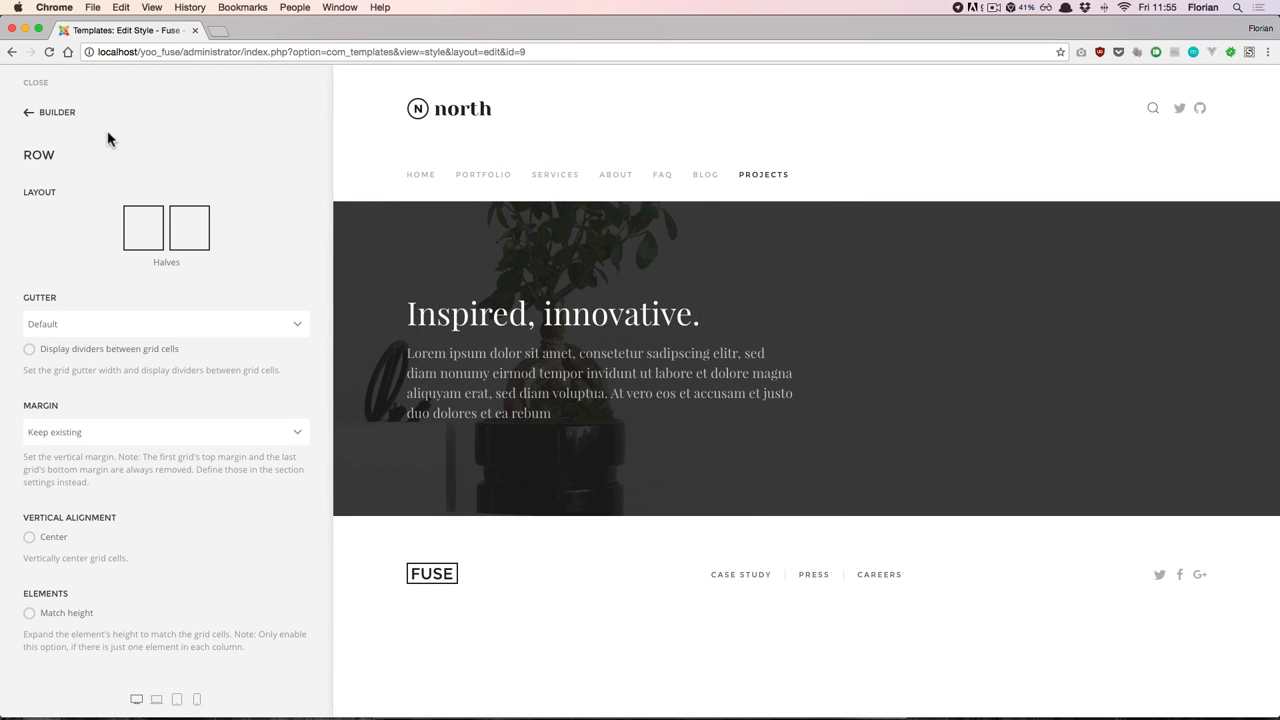
pyautogui.click(50, 113)
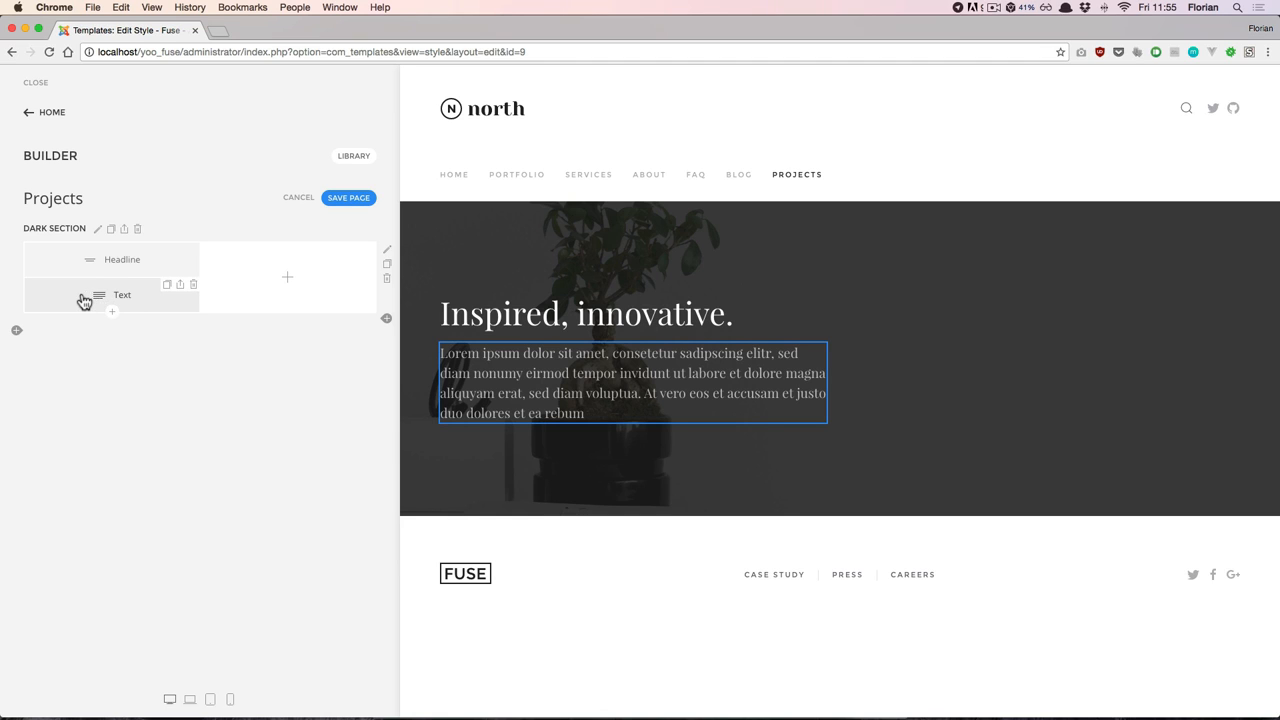
pyautogui.click(118, 293)
pyautogui.moveTo(118, 293); pyautogui.dragTo(271, 274)
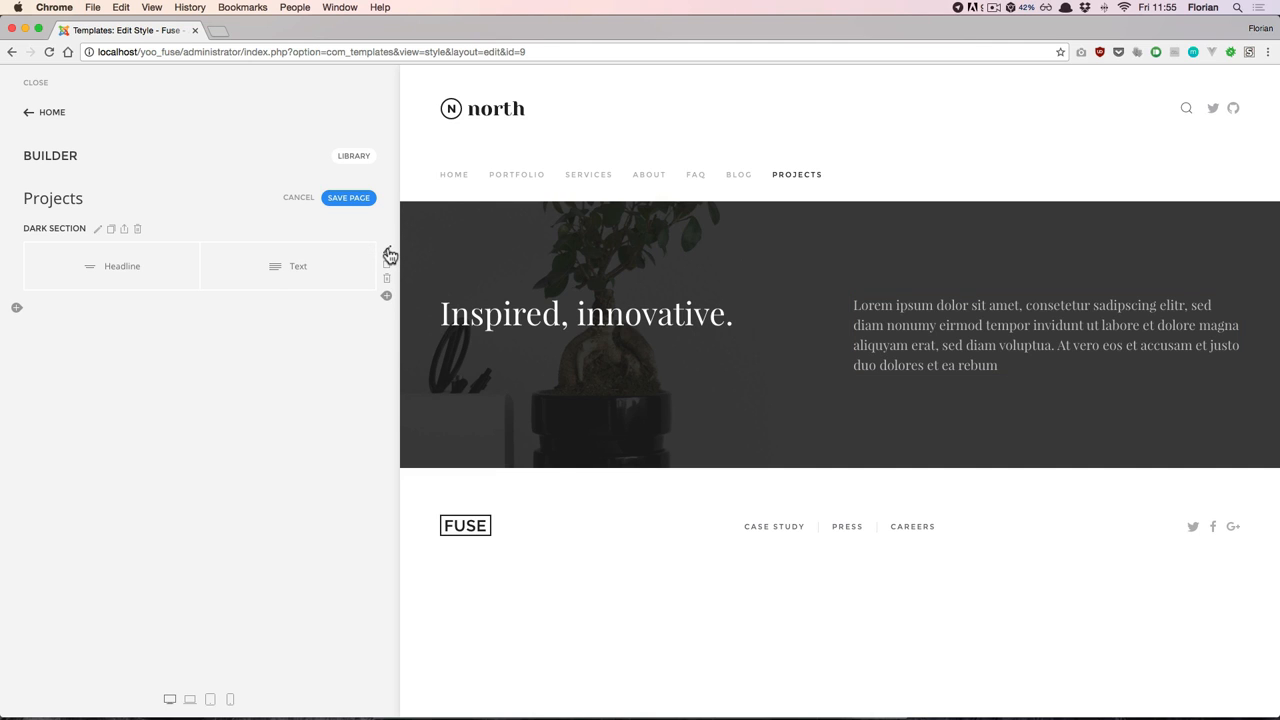
# - Vertically center the row's grid cells, and save and leave the Projects page
pyautogui.click(388, 252)
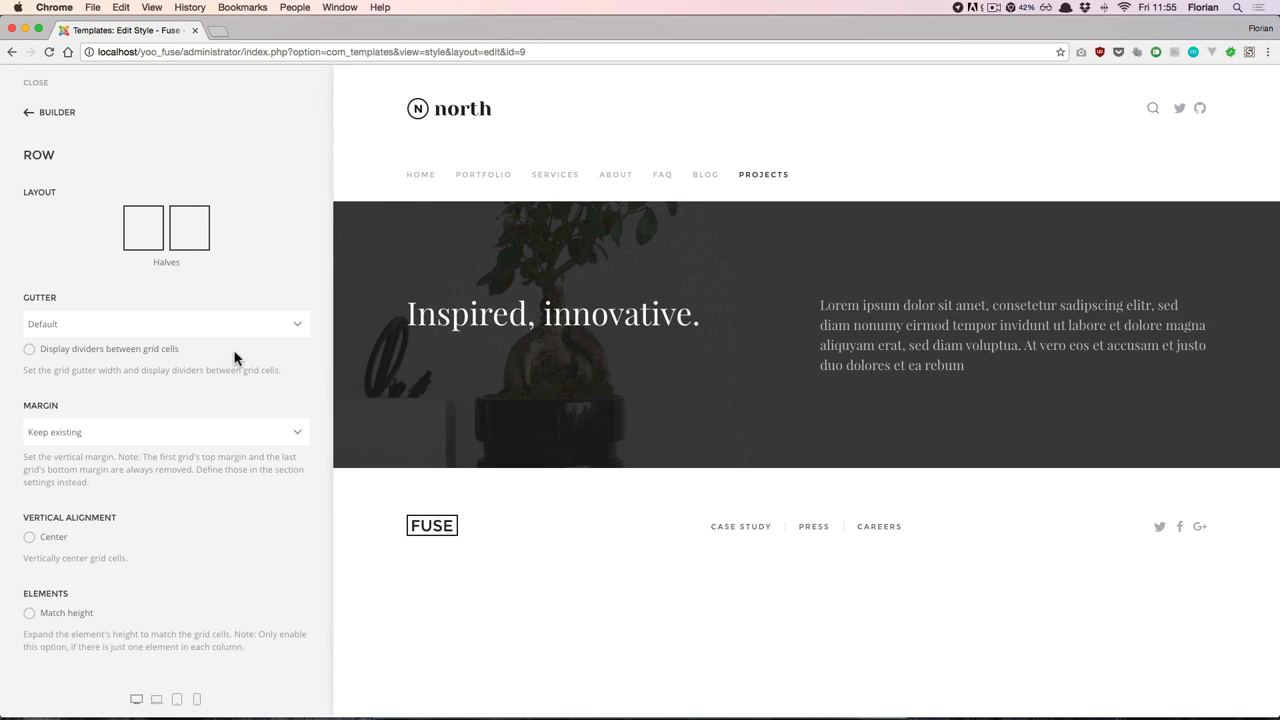
pyautogui.click(52, 541)
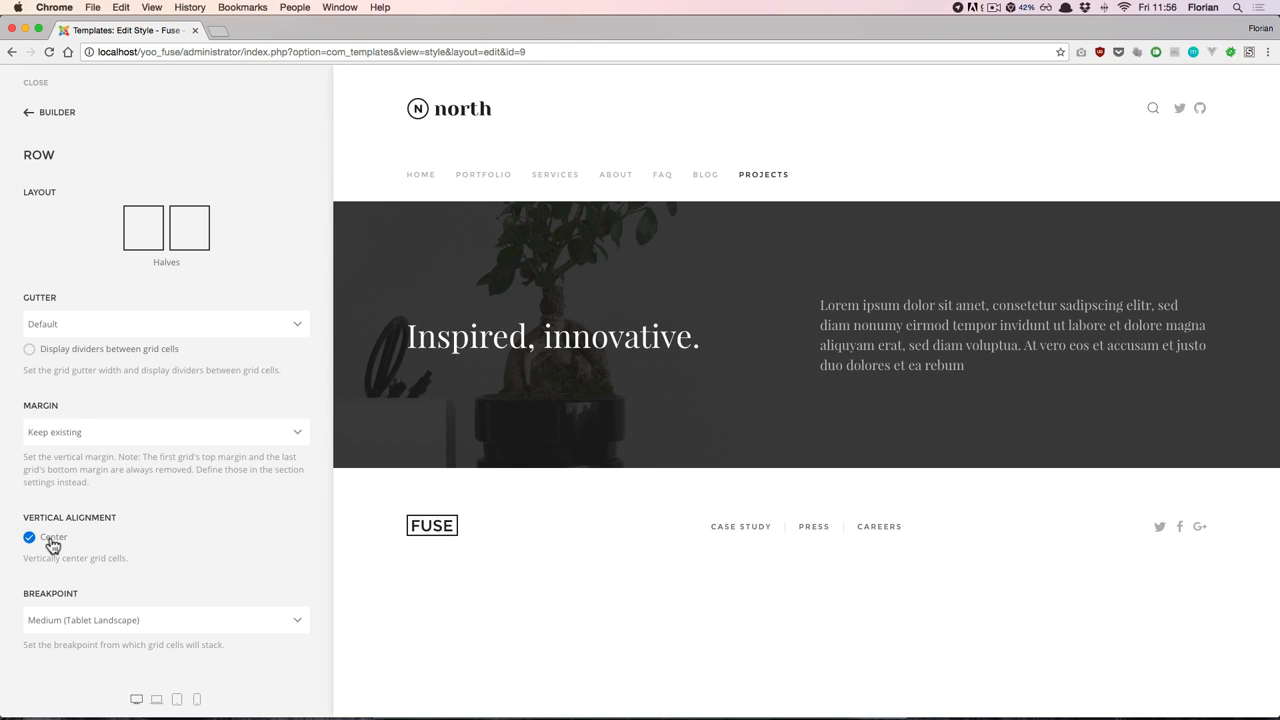
pyautogui.click(66, 118)
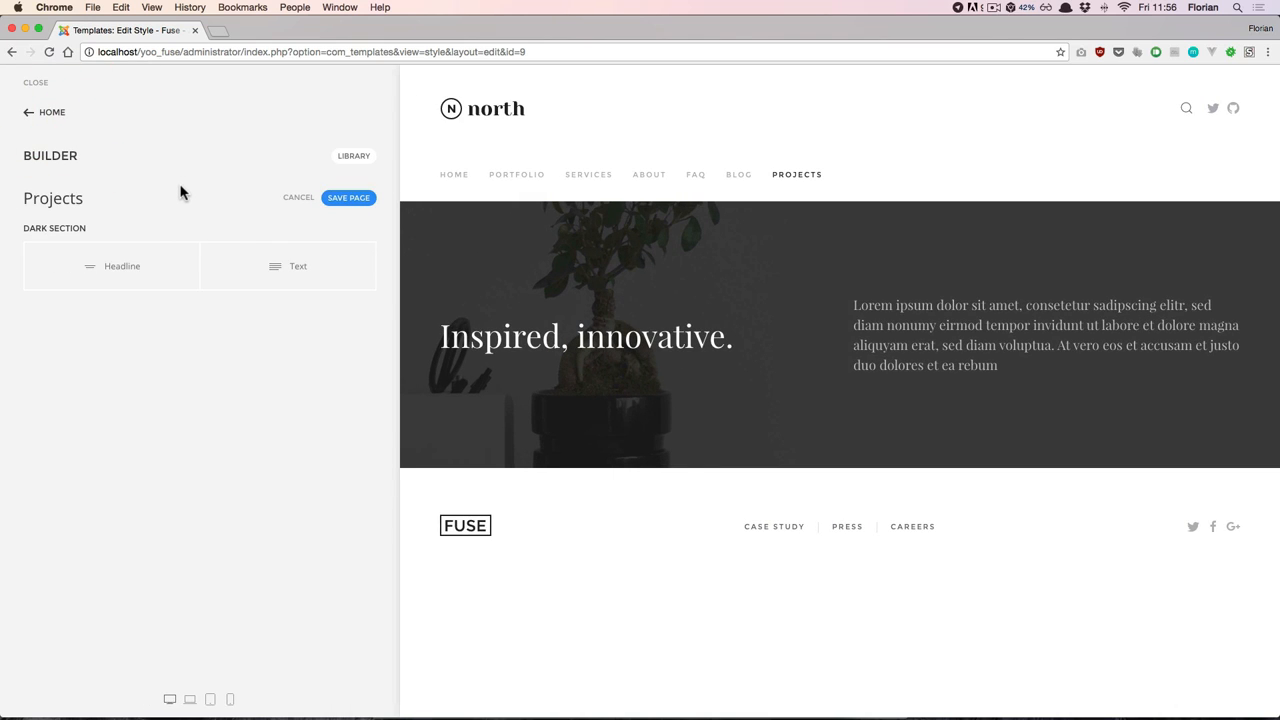
pyautogui.click(358, 199)
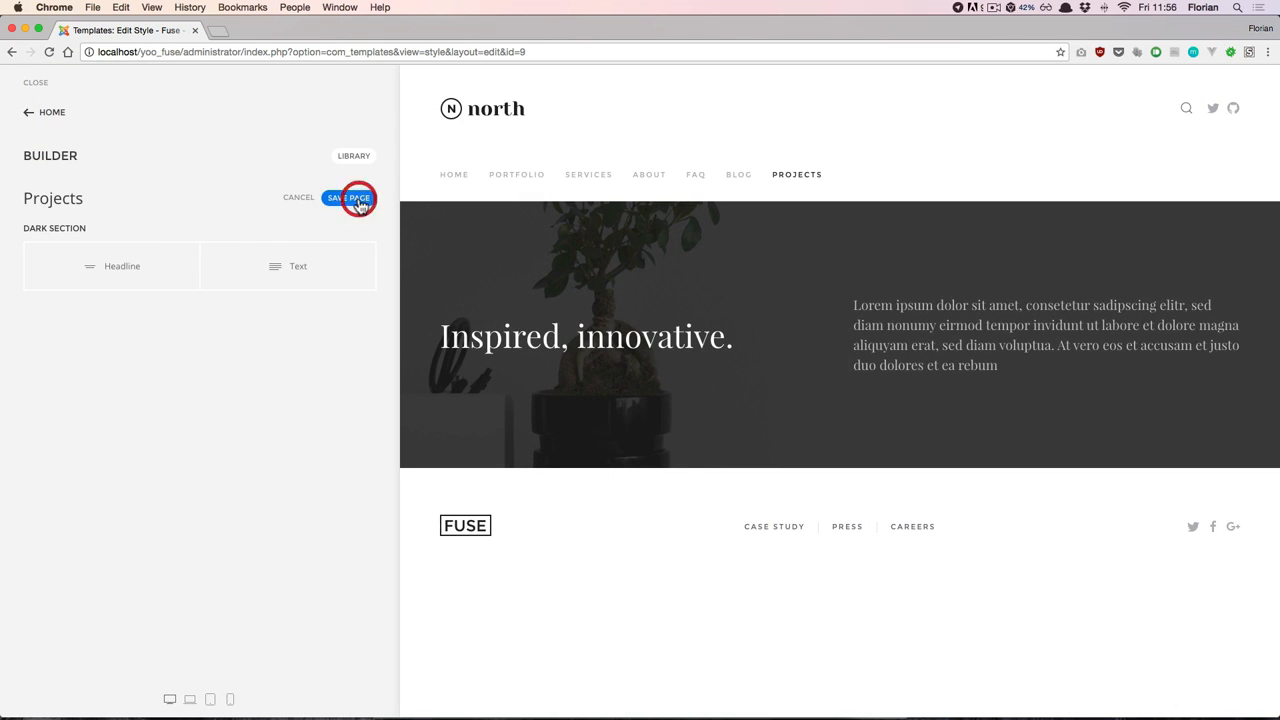
pyautogui.click(55, 113)
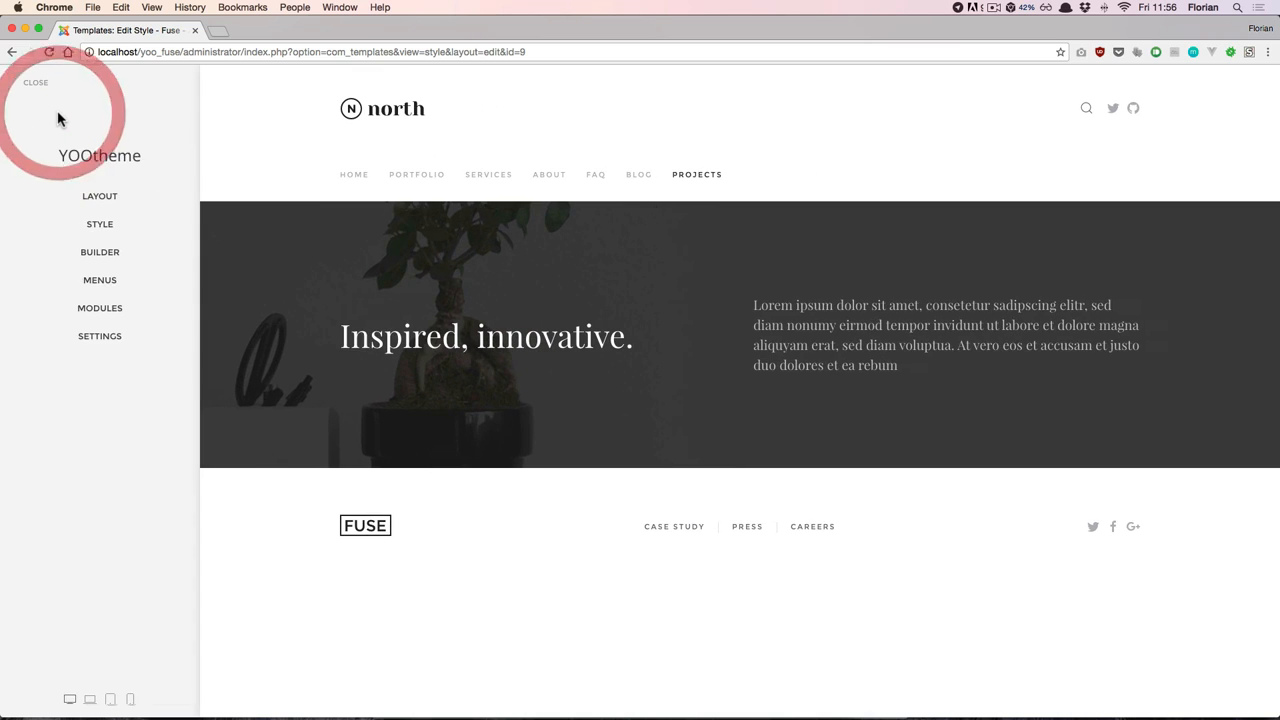